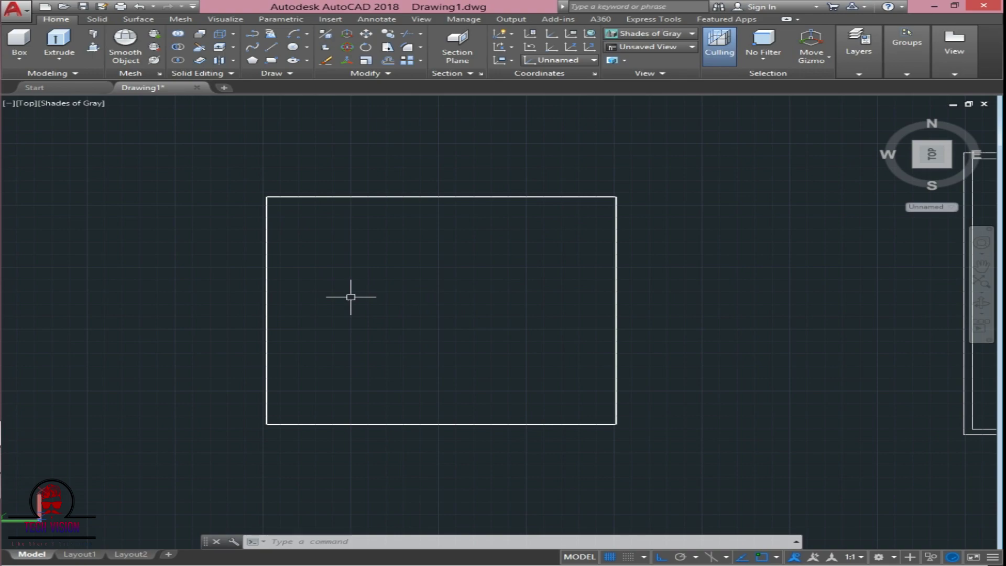
- Examine the extruded rectangular wall box from tilted, left, front and top views
mouse_move(351, 297)
middle_mouse_down("shift")
mouse_move(341, 303)
mouse_move(346, 199)
mouse_move(348, 245)
mouse_move(377, 238)
mouse_move(335, 224)
middle_mouse_up("shift")
key("Escape")
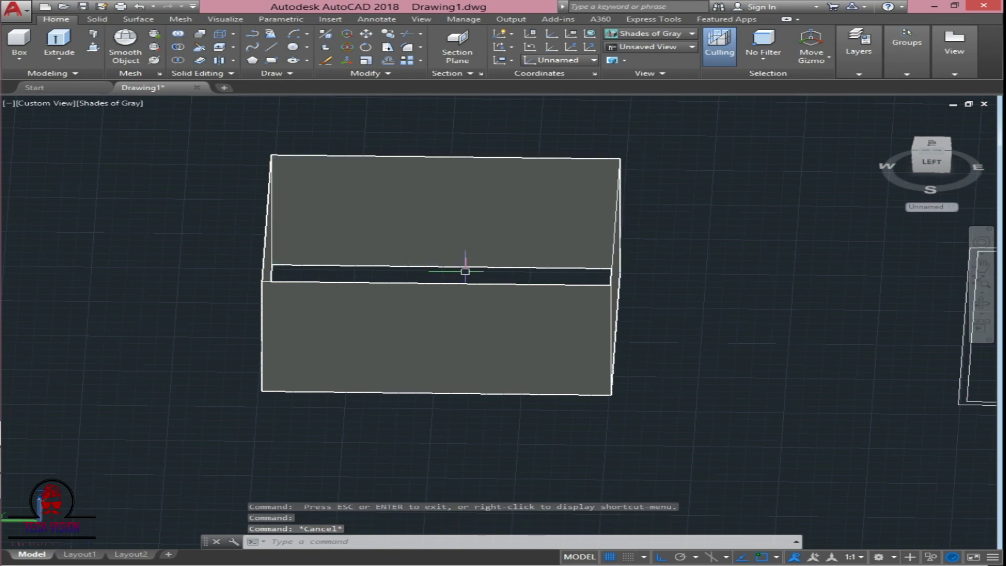
middle_click_drag(465, 272, 463, 295)
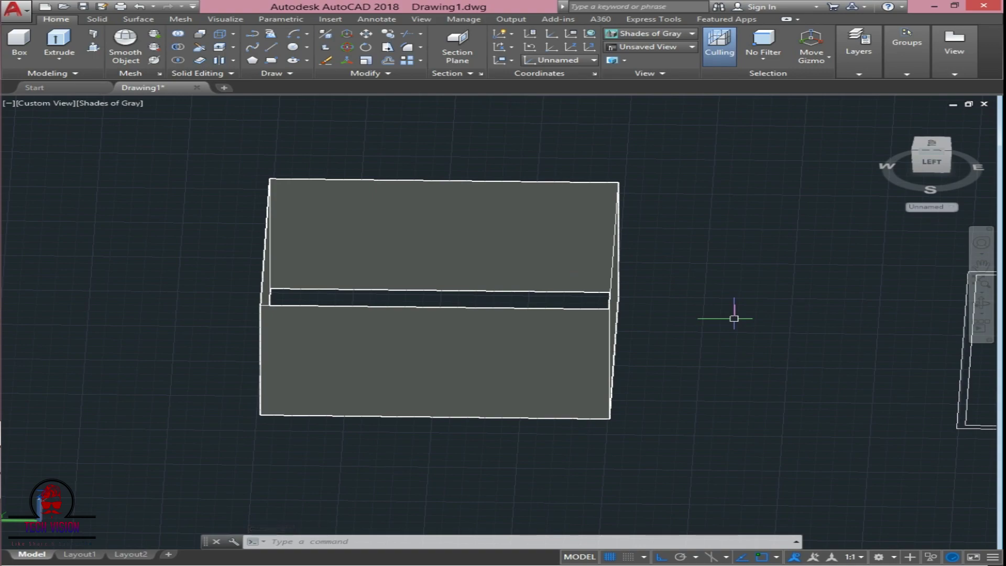
mouse_move(728, 321)
middle_mouse_down("shift")
mouse_move(714, 341)
mouse_move(704, 332)
mouse_move(715, 416)
mouse_move(675, 362)
mouse_move(676, 193)
middle_mouse_up("shift")
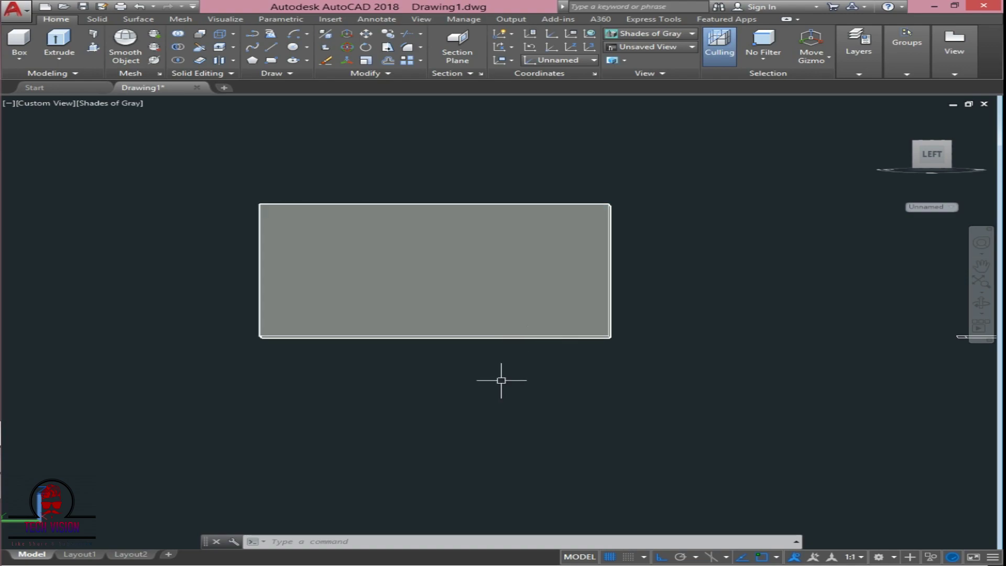
middle_click_drag(629, 321, 659, 516, "shift")
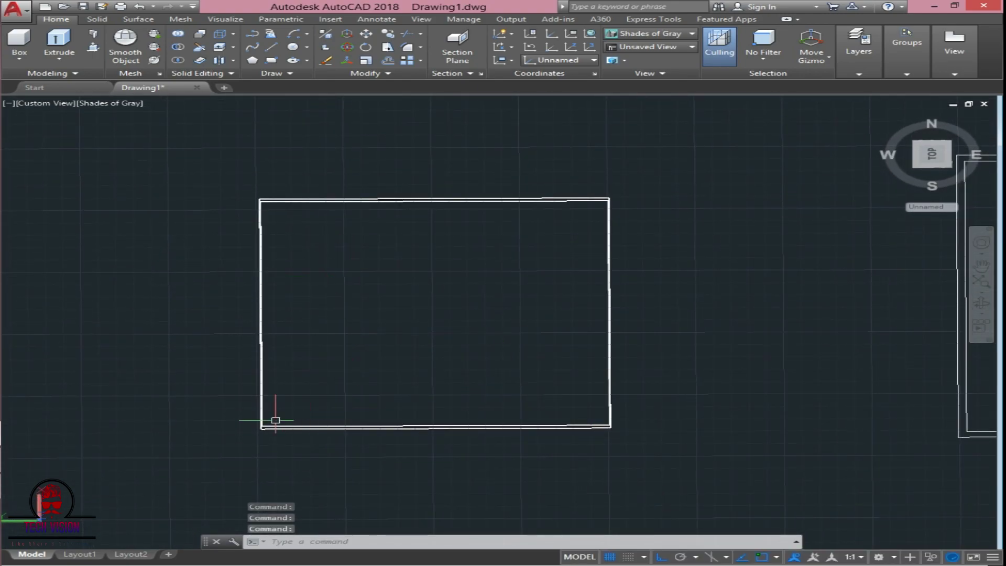
left_click(124, 336)
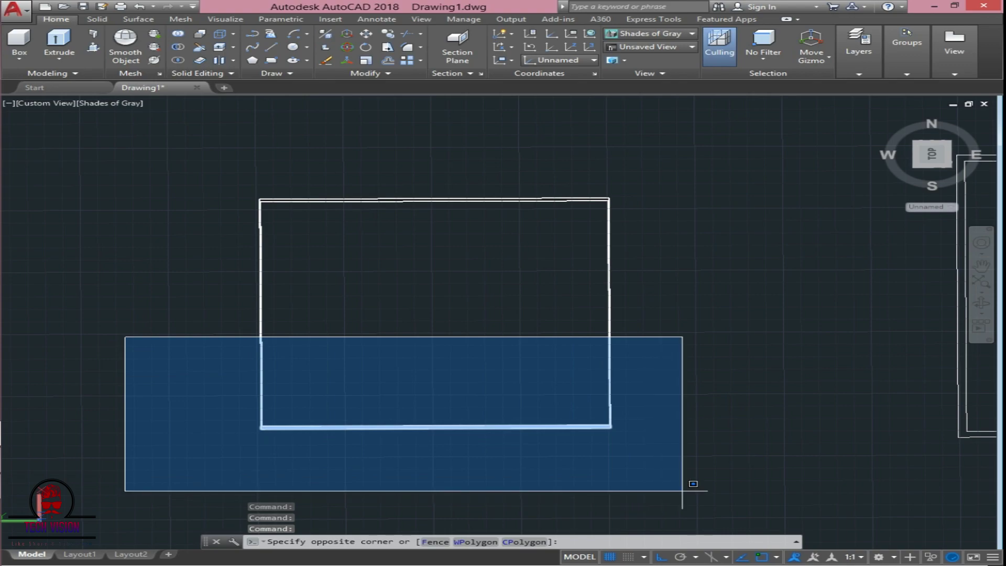
key("Escape")
left_click(593, 139)
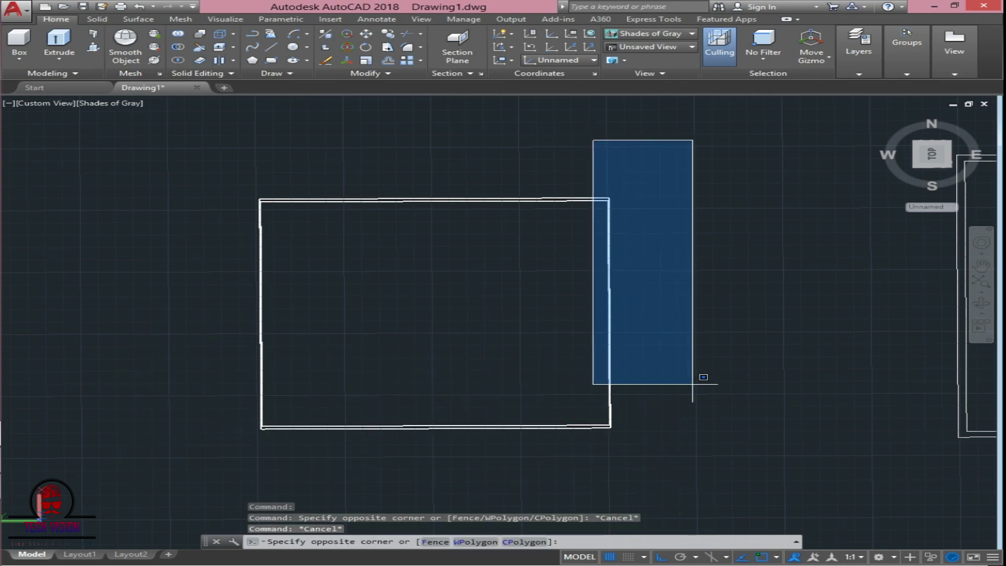
left_click(681, 461)
key("Escape")
mouse_move(726, 321)
middle_mouse_down("shift")
mouse_move(619, 337)
mouse_move(503, 319)
mouse_move(435, 352)
mouse_move(539, 360)
mouse_move(532, 341)
mouse_move(545, 283)
middle_mouse_up("shift")
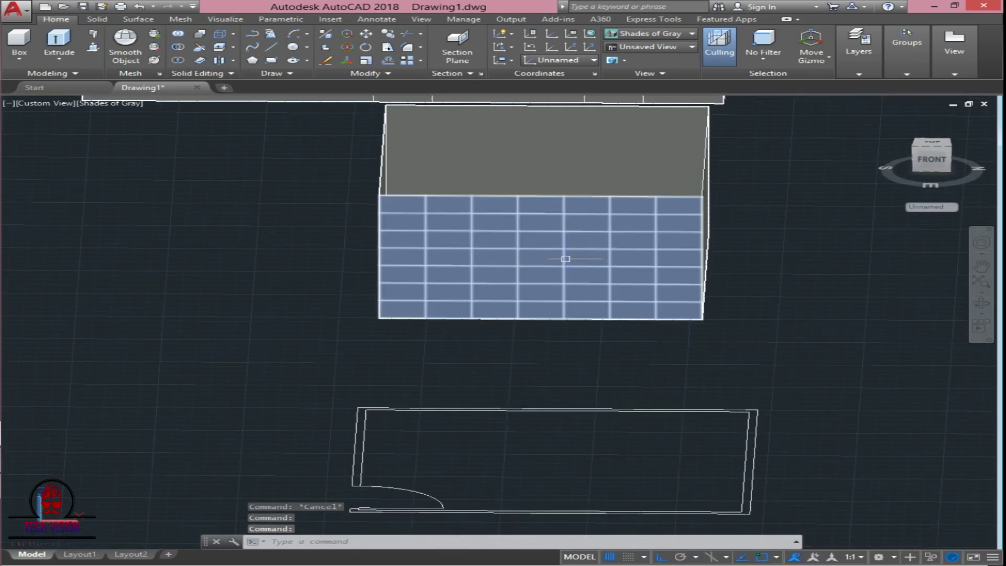
middle_click_drag(671, 367, 648, 331, "shift")
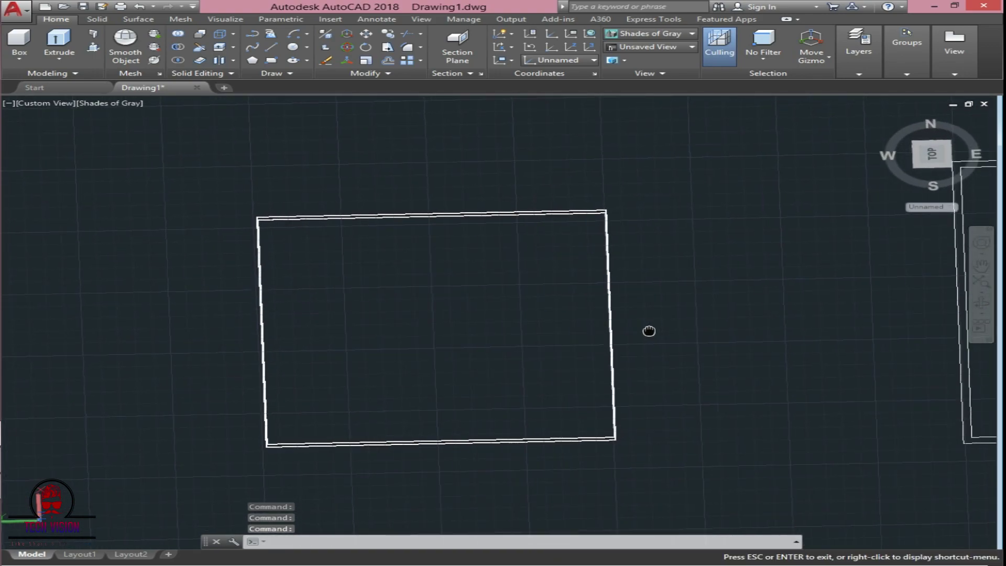
left_click(932, 154)
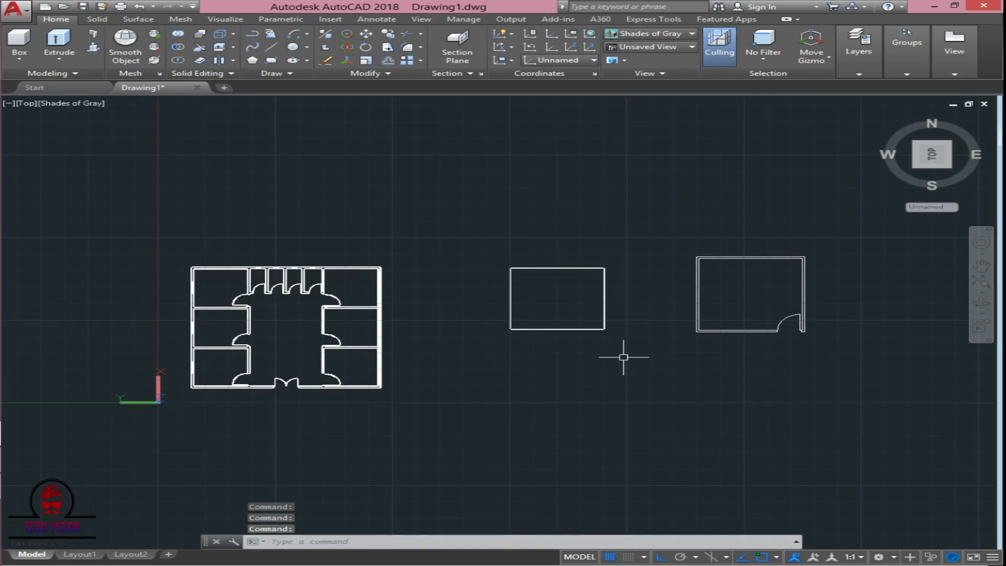
- Compare the height of the rectangular wall box with the neighbouring multi-room building in a side view
middle_click_drag(618, 357, 668, 154, "shift")
middle_click_drag(555, 331, 494, 321, "shift")
left_click(461, 282)
left_click(652, 381)
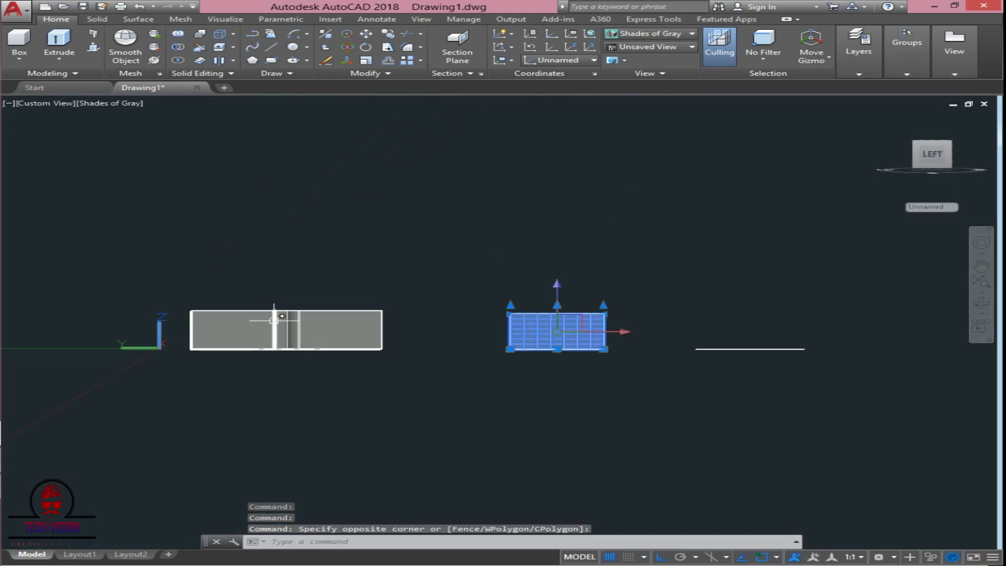
key("Escape")
key("Escape")
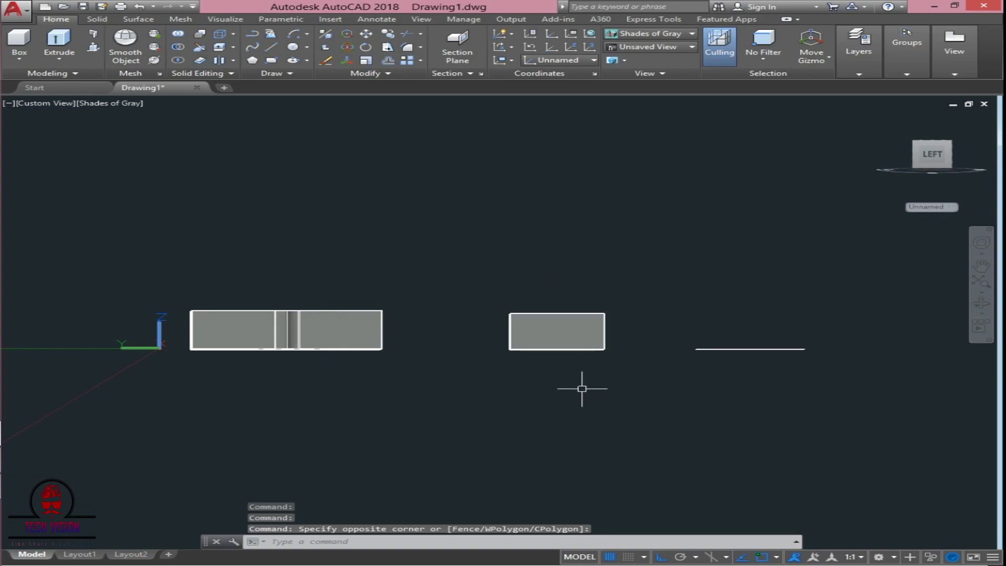
left_click(483, 289)
left_click(653, 385)
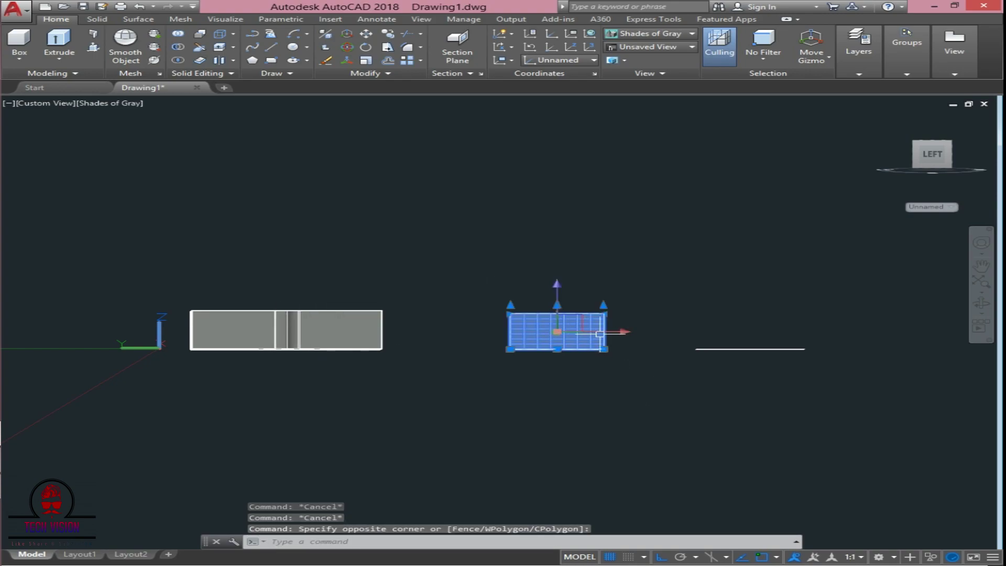
key("Escape")
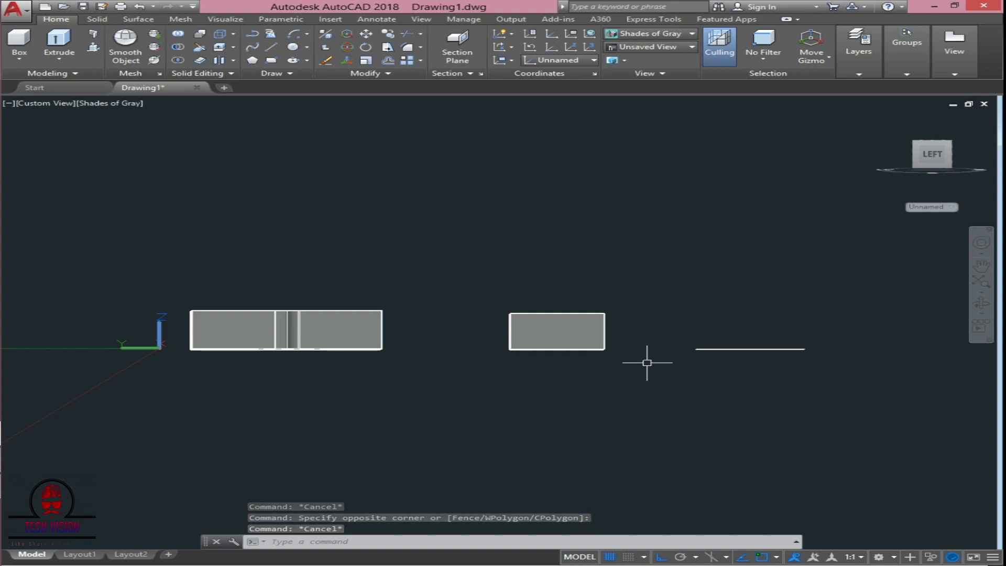
middle_click_drag(638, 333, 629, 445, "shift")
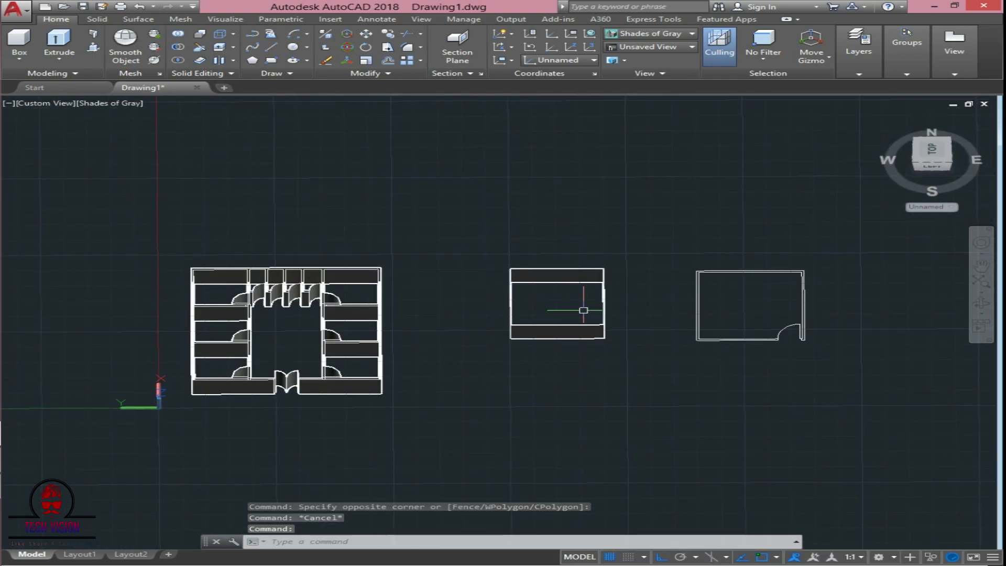
- Delete the extruded rectangular wall box standing between the multi-room building and the flat room plan
left_click(485, 247)
left_click(609, 364)
left_click(636, 360)
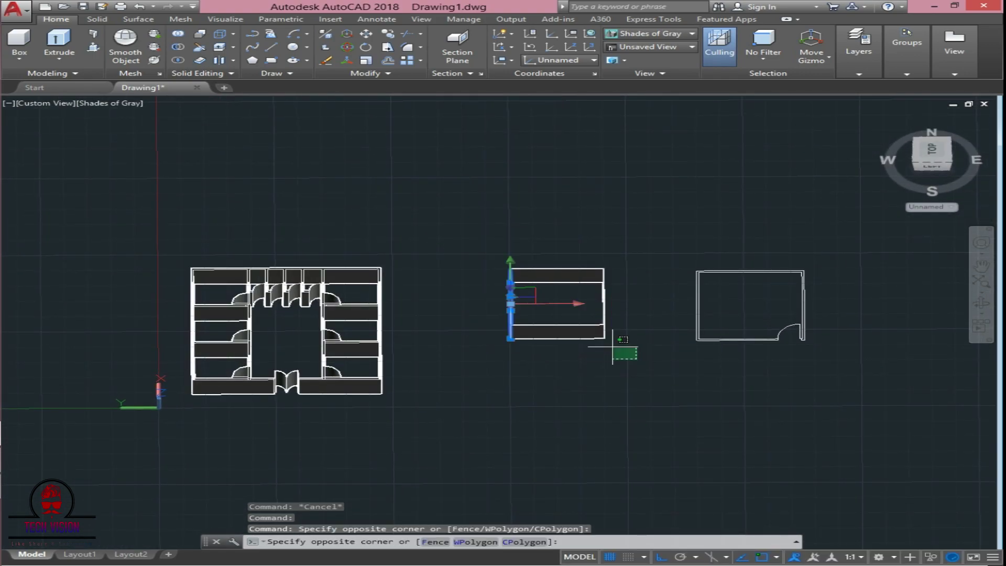
left_click(491, 258)
key("Delete")
- Zoom in on the flat single-room plan with the door using real-time Zoom and centre it in view
mouse_move(678, 348)
middle_mouse_down()
mouse_move(519, 343)
mouse_move(533, 356)
middle_mouse_up()
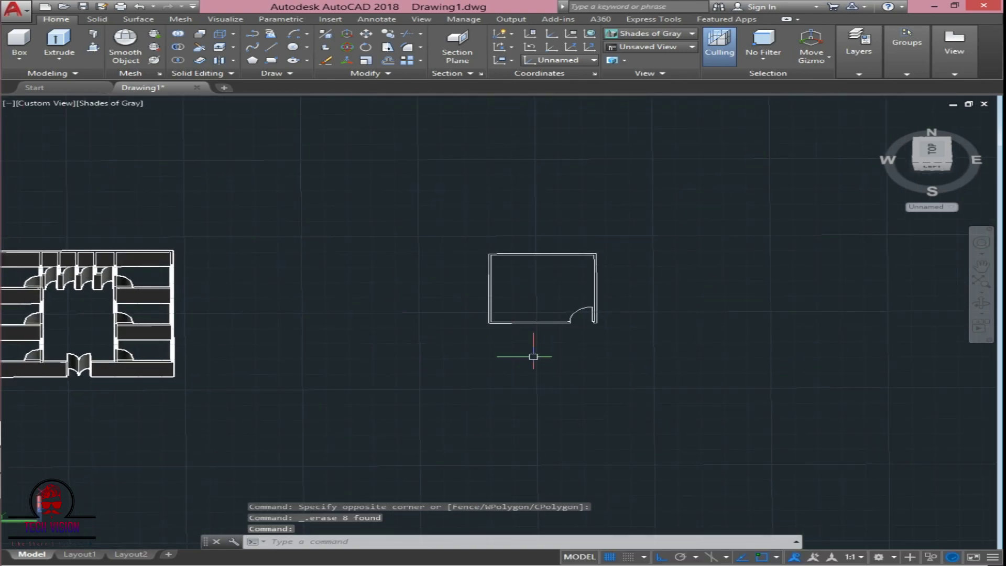
type("x")
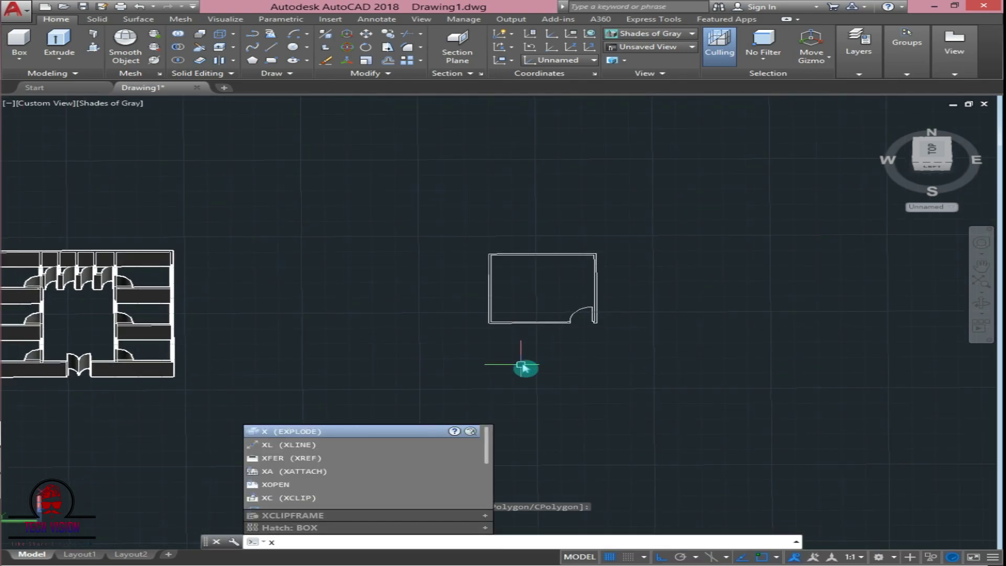
key("BackSpace")
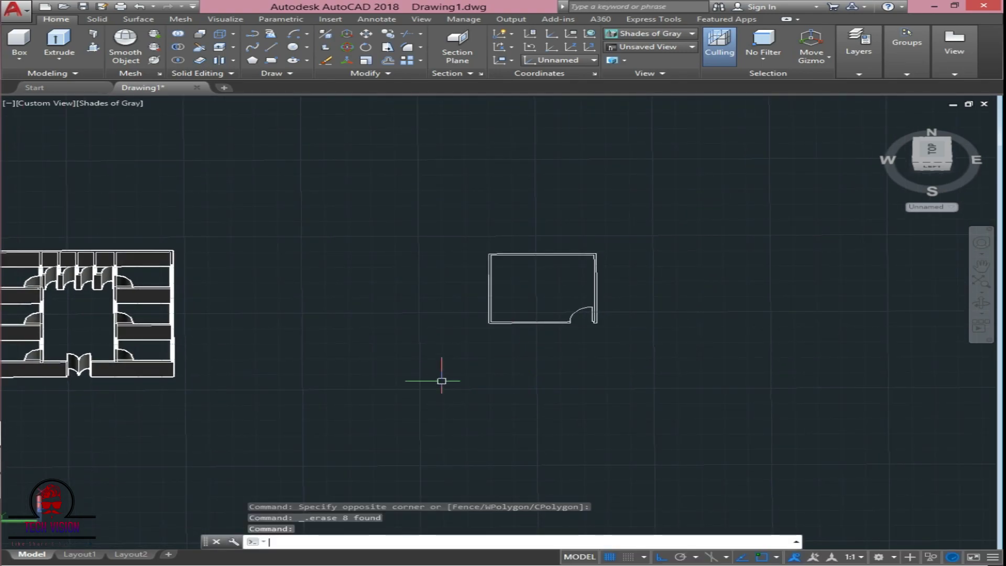
type("z")
key("Return")
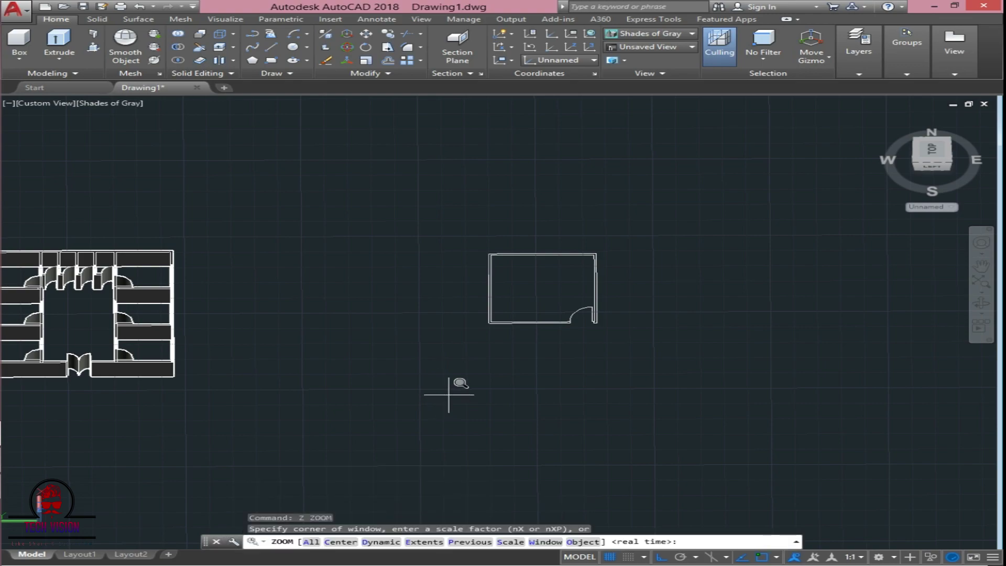
key("Return")
left_click_drag(441, 402, 768, 250)
middle_click_drag(769, 250, 657, 293)
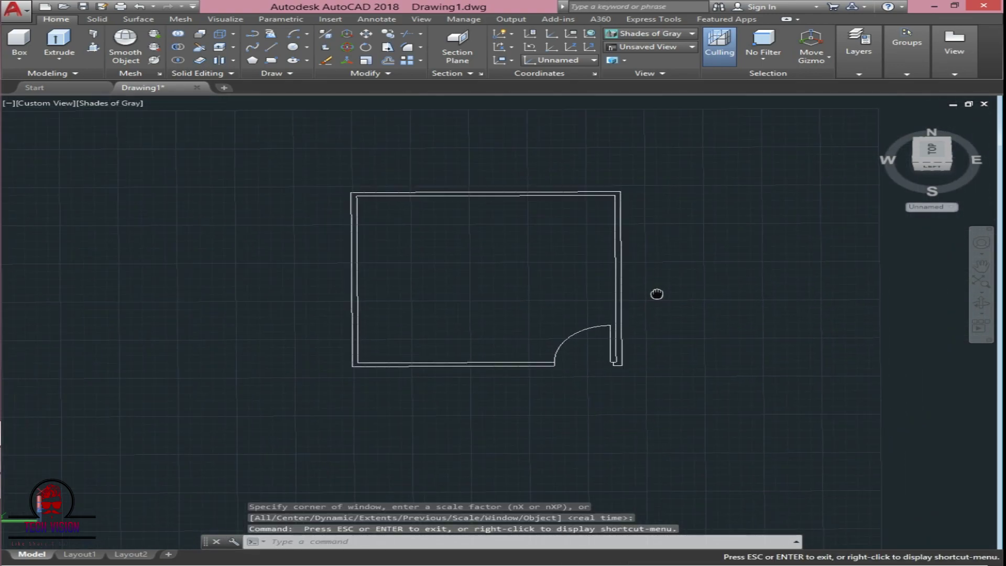
key("Escape")
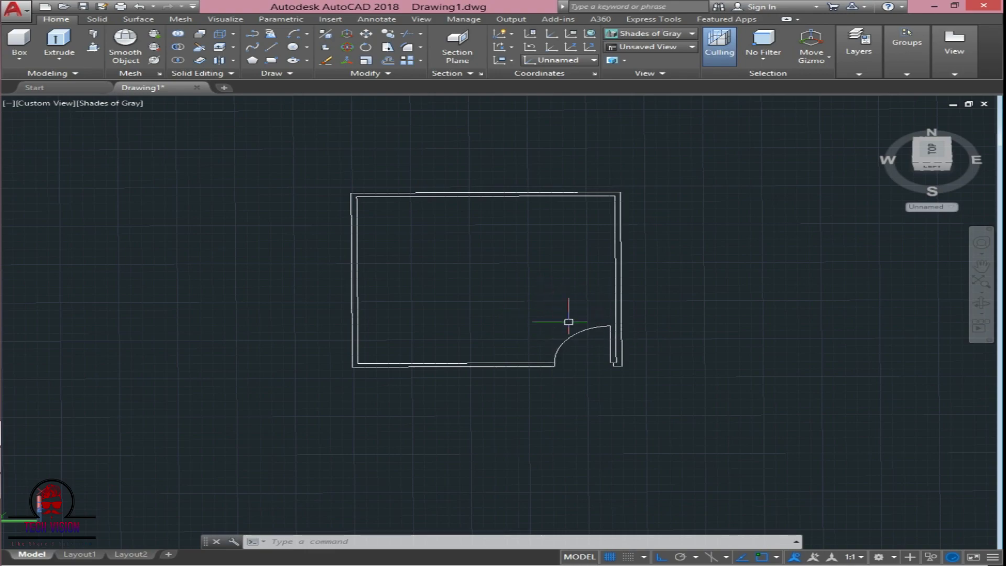
- Try to extrude all lines of the room plan together with the door symbol
middle_click_drag(681, 398, 692, 369, "shift")
left_click(323, 176)
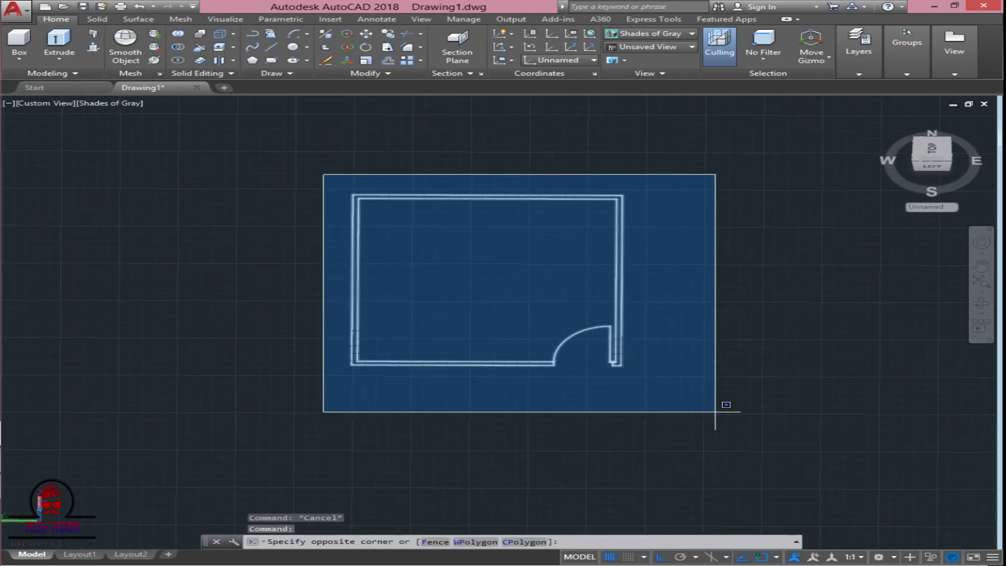
left_click(714, 411)
left_click(19, 43)
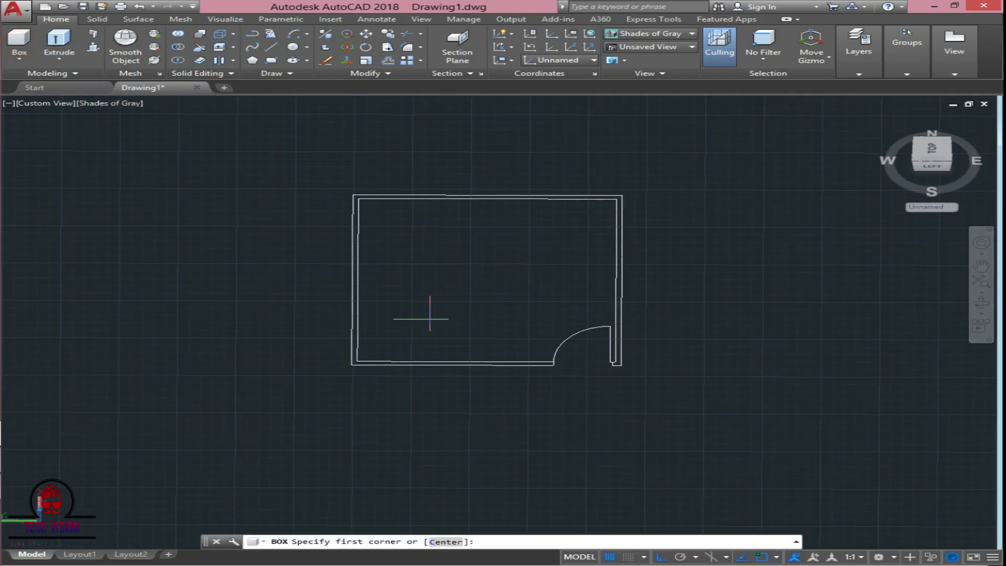
left_click(59, 42)
left_click(273, 166)
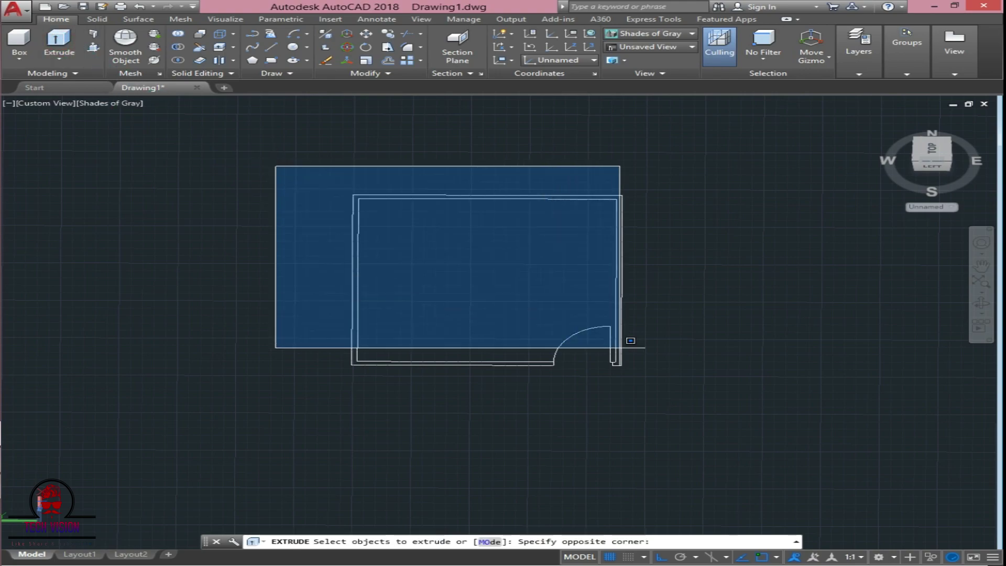
left_click(636, 368)
left_click(557, 374, "shift")
key("Return")
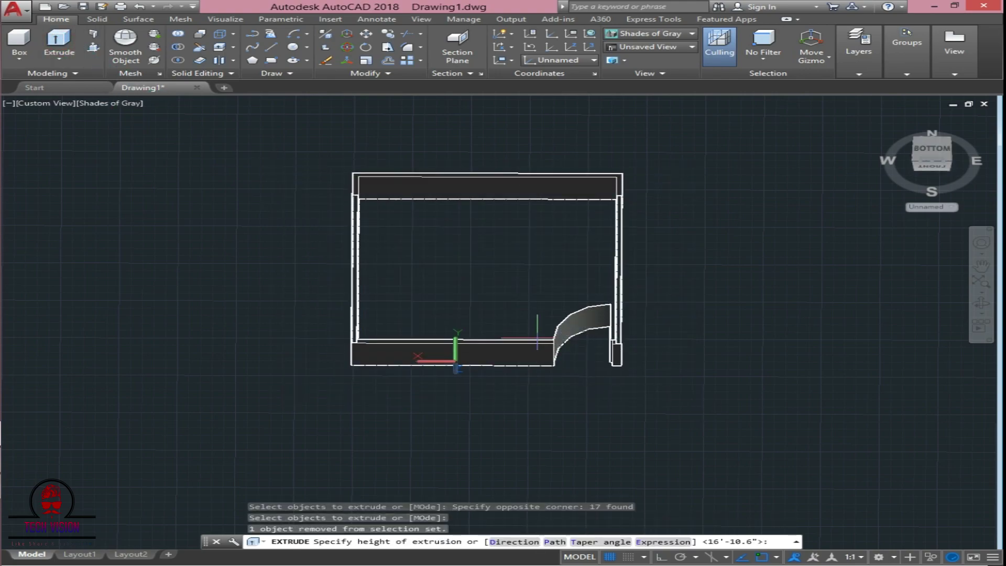
key("Escape")
key("Escape")
- Inspect the extruded room and door from above and undo the extrusion
mouse_move(721, 352)
middle_mouse_down("shift")
mouse_move(713, 281)
mouse_move(698, 294)
mouse_move(703, 400)
middle_mouse_up("shift")
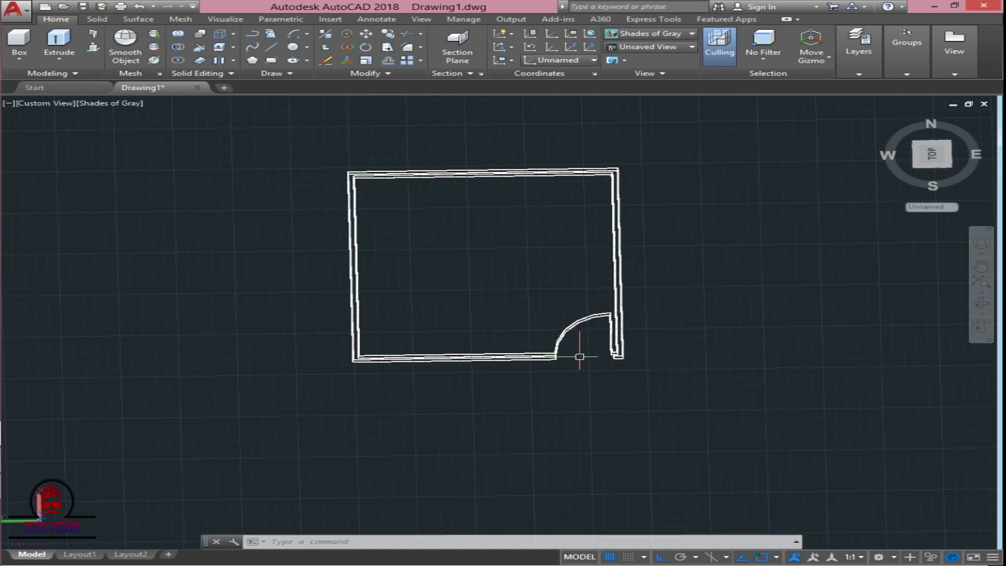
mouse_move(583, 359)
middle_mouse_down("shift")
mouse_move(580, 243)
mouse_move(579, 374)
middle_mouse_up("shift")
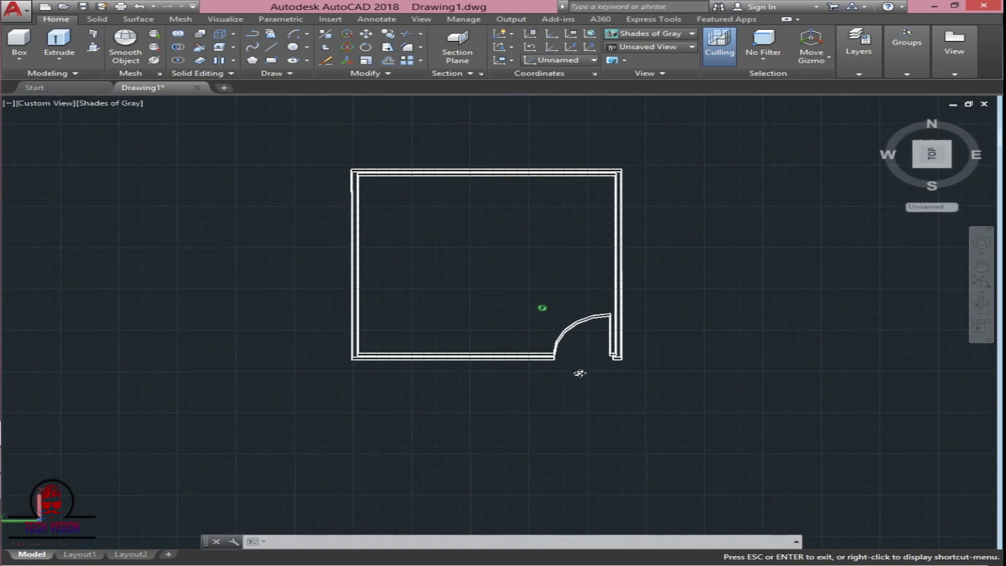
key("Escape")
key("ctrl+z")
key("ctrl+z")
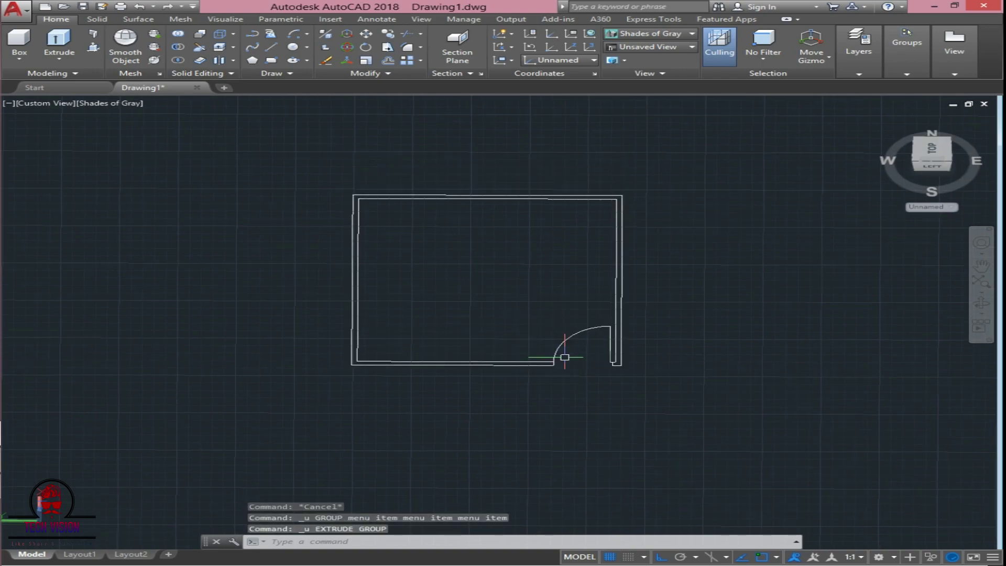
- Delete the door's swing arc and its leftover leaf line from the room plan
left_click(560, 341)
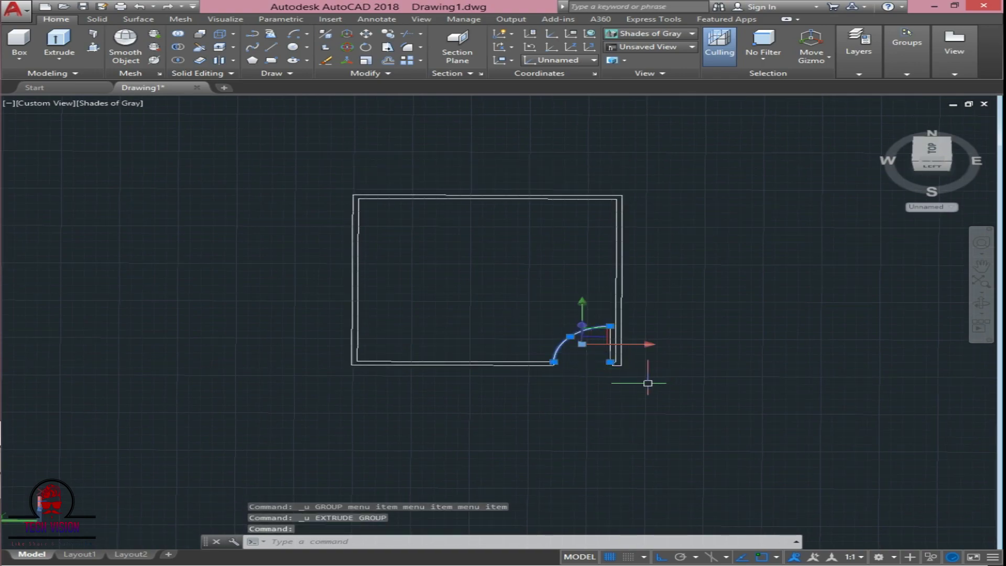
key("Delete")
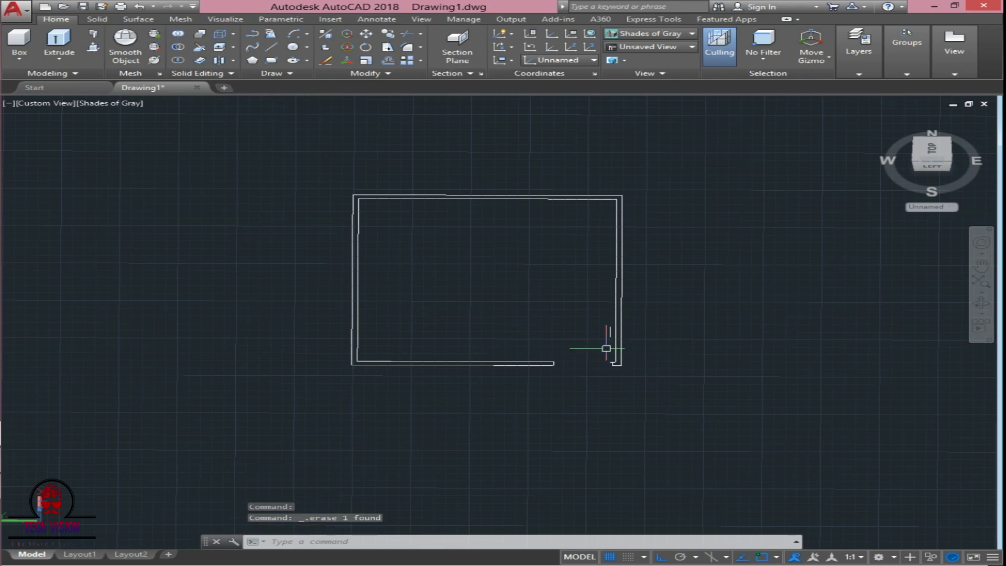
left_click(609, 335)
key("Delete")
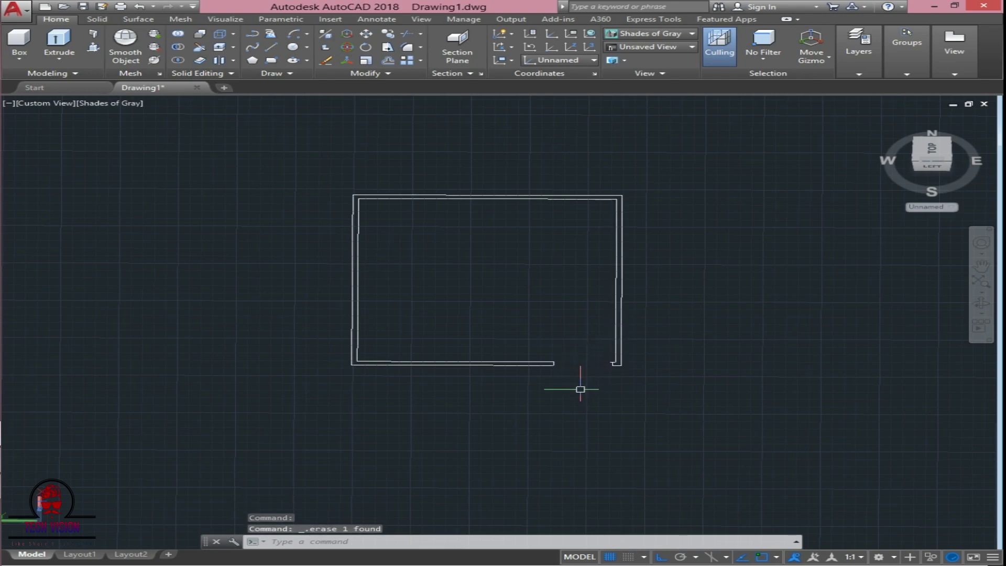
- Draw a line across the door opening from one wall end to the other
type("l")
key("Return")
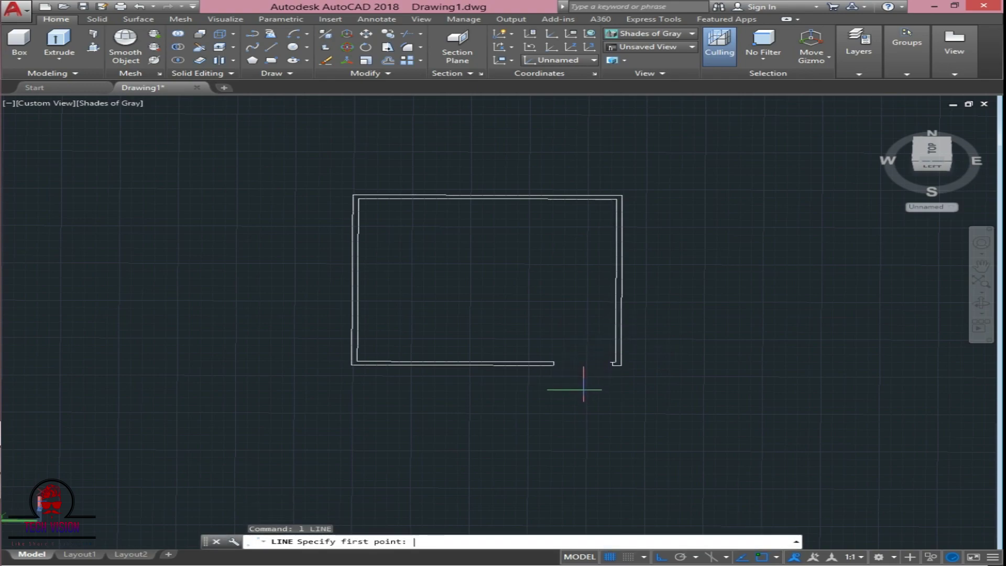
left_click(553, 363)
left_click(613, 363)
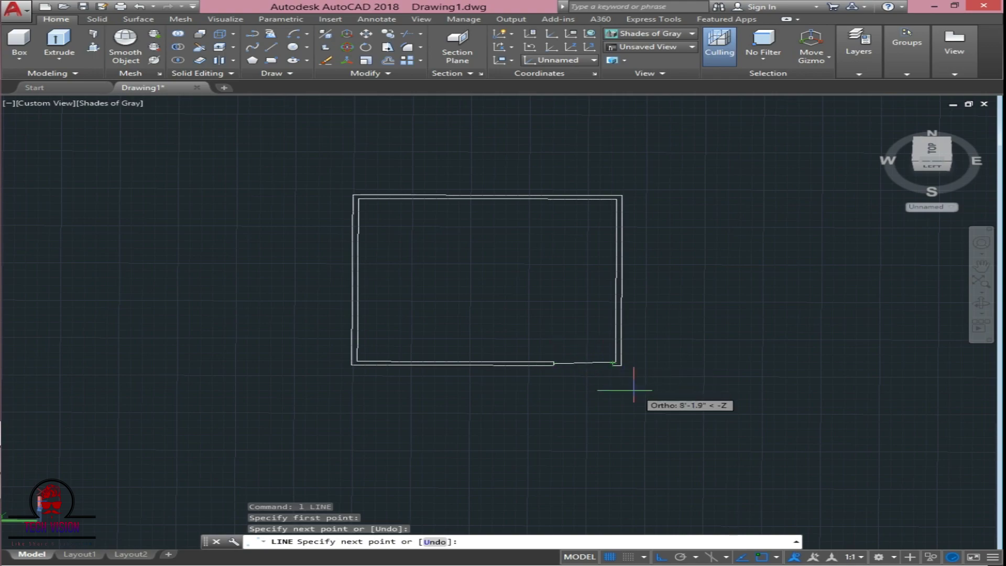
key("Escape")
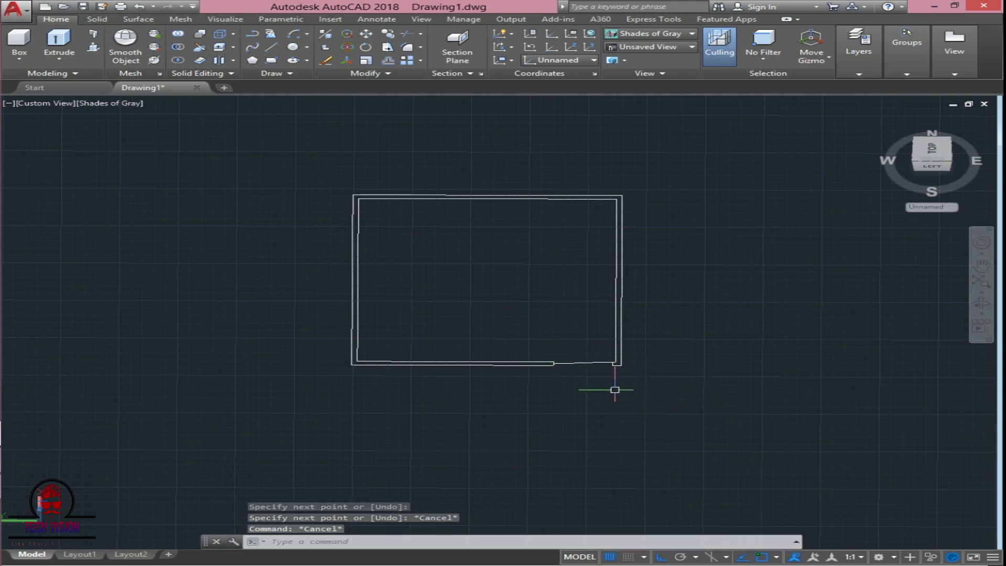
- Extrude all lines of the room plan together with the line closing the door opening
mouse_move(615, 389)
middle_mouse_down("shift")
mouse_move(615, 332)
mouse_move(614, 400)
middle_mouse_up("shift")
middle_click_drag(663, 335, 665, 450, "shift")
left_click(59, 48)
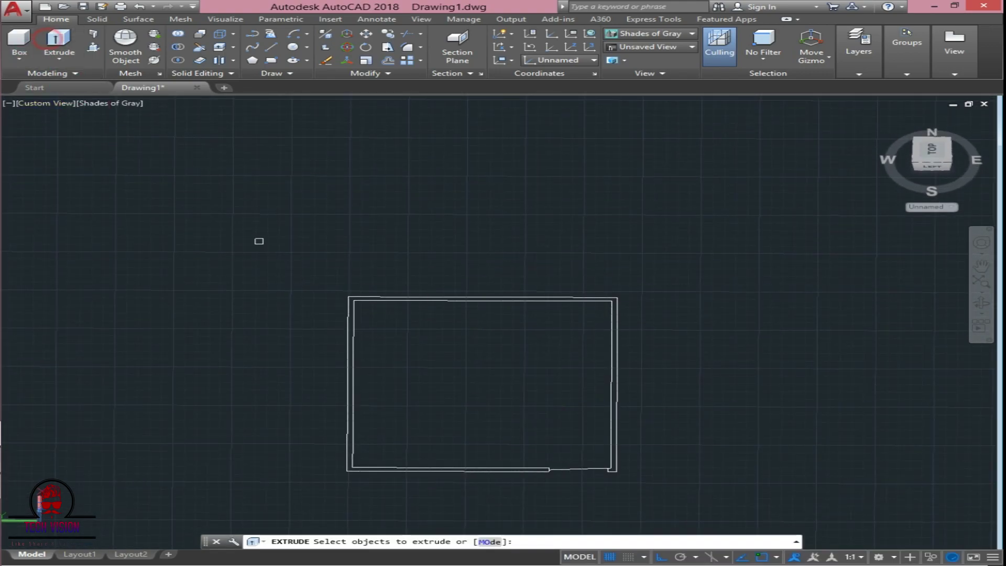
left_click(303, 229)
left_click(681, 532)
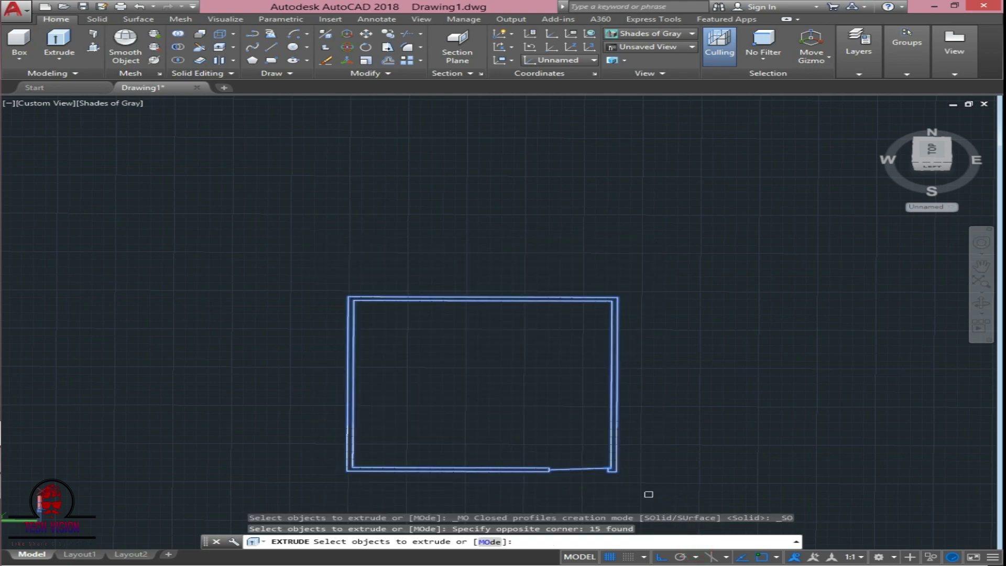
left_click(614, 470, "shift")
key("Return")
key("Escape")
key("Escape")
- Examine the extruded room's door-side wall from above and straight on in elevation
middle_click_drag(690, 355, 608, 382, "shift")
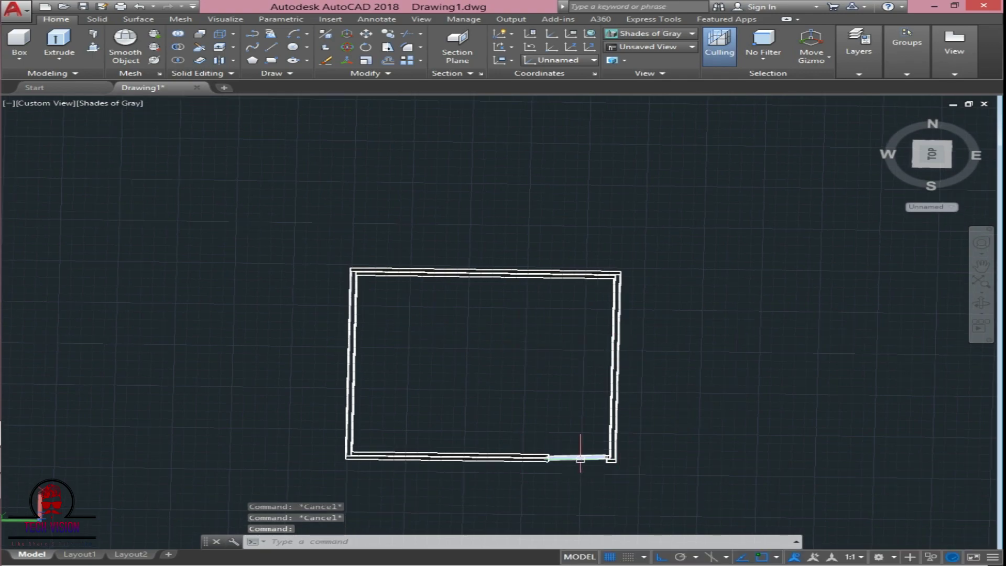
middle_click_drag(699, 448, 428, 424, "shift")
left_click(321, 431)
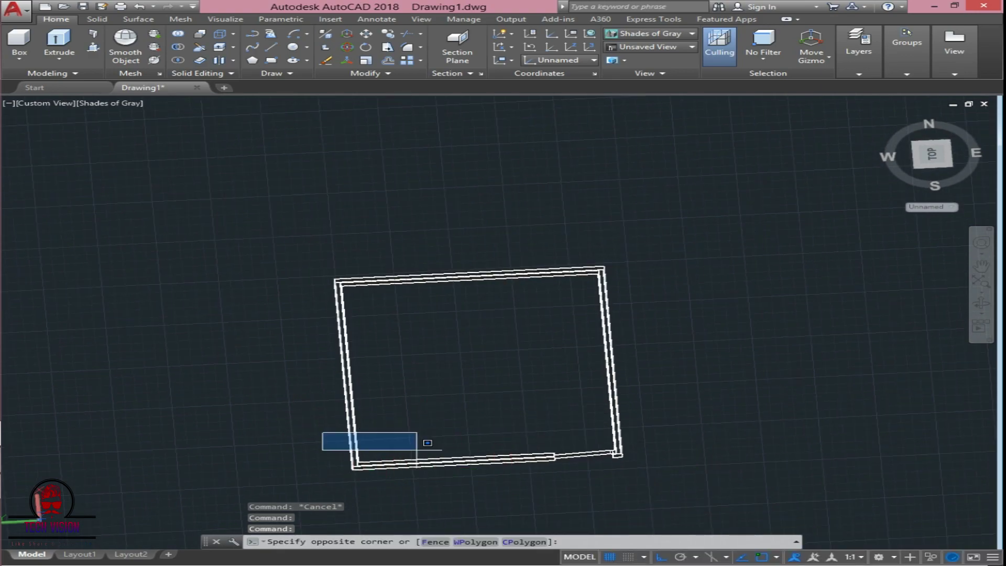
left_click(726, 502)
mouse_move(649, 491)
middle_mouse_down()
mouse_move(615, 479)
mouse_move(603, 447)
middle_mouse_up()
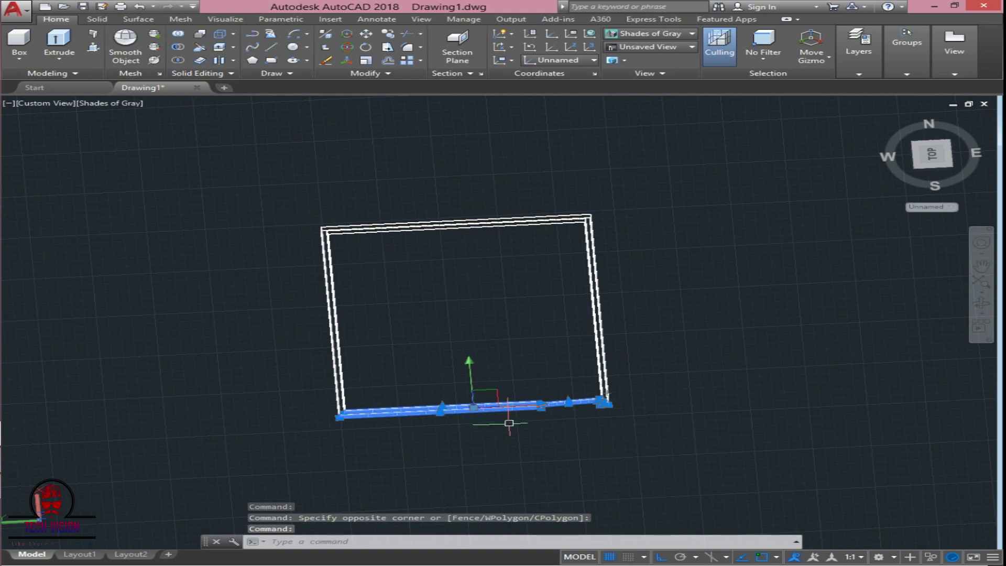
middle_click_drag(516, 456, 500, 316, "shift")
key("Escape")
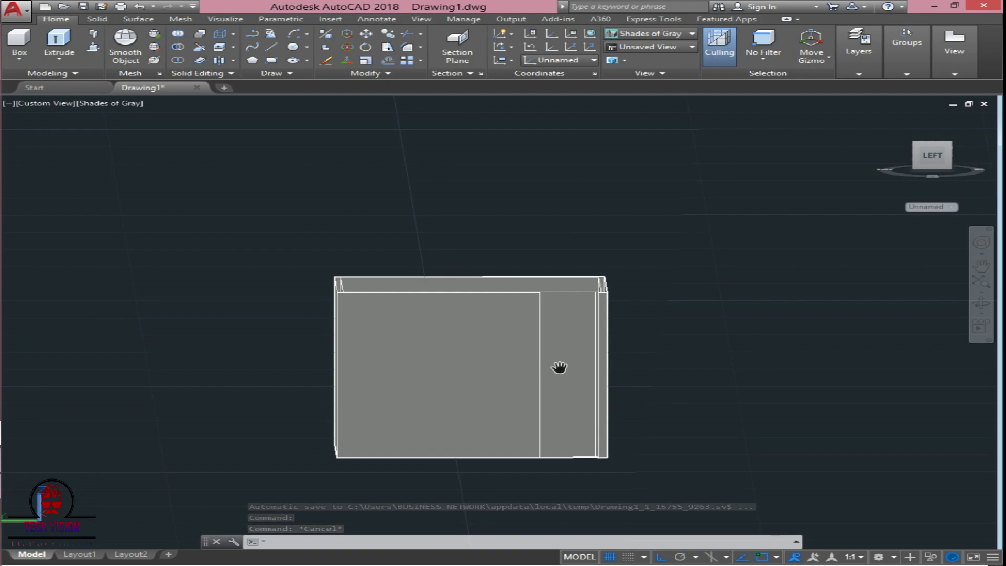
middle_click_drag(685, 413, 685, 373)
middle_click_drag(688, 403, 698, 392, "shift")
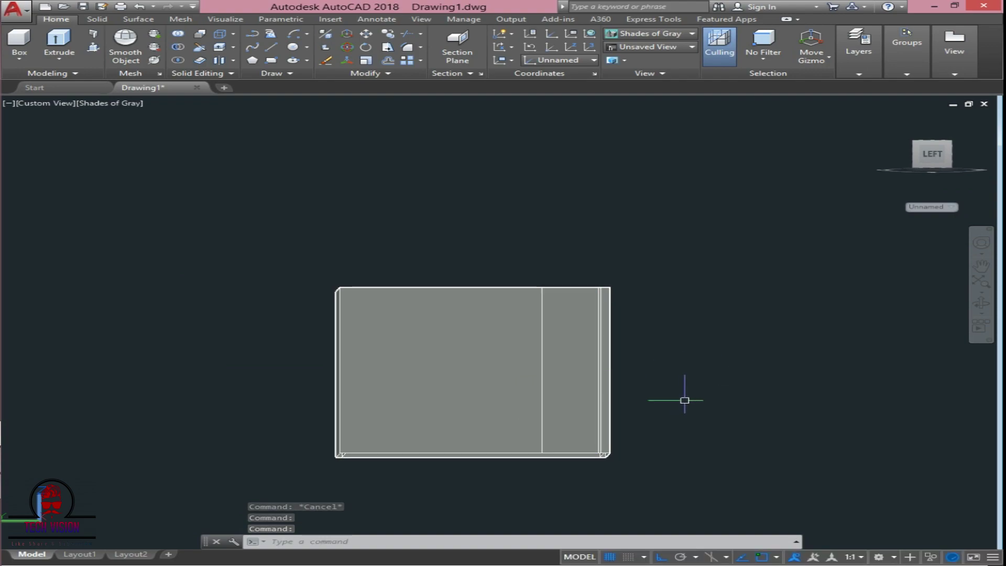
- Compare the door-side wall with the opposite wall from above and view the opposite wall in elevation
middle_click_drag(667, 388, 681, 409, "shift")
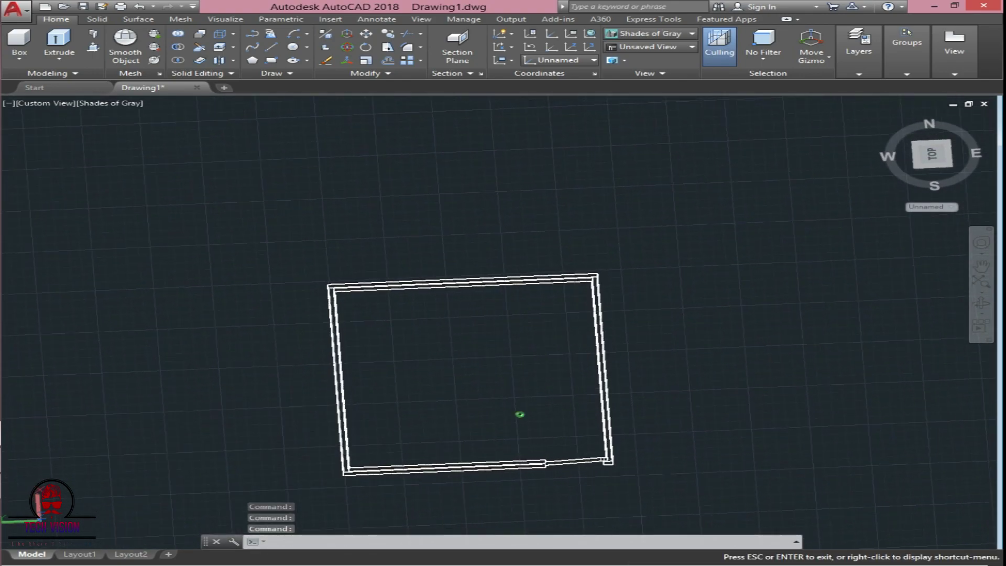
left_click(315, 432)
left_click(695, 521)
key("Escape")
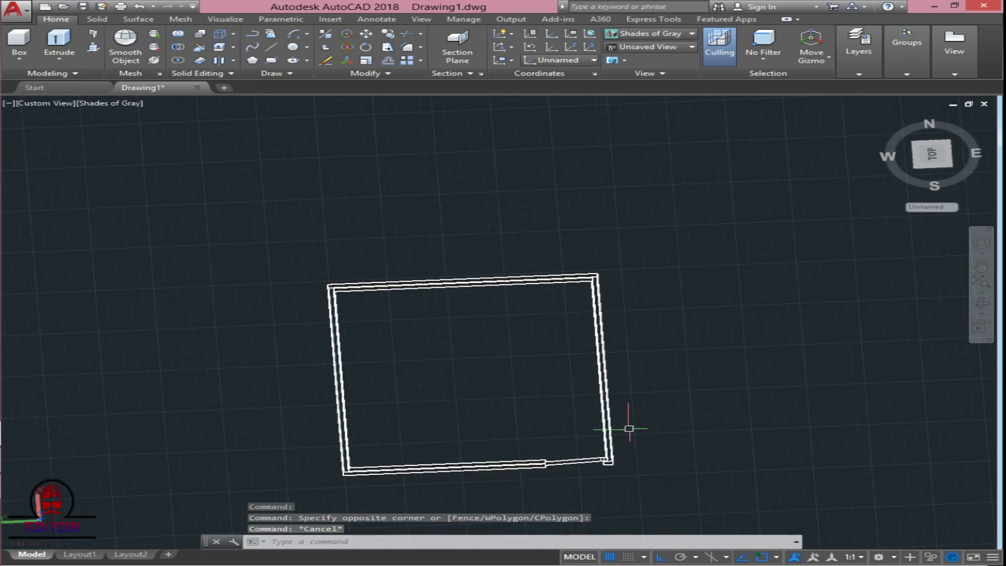
left_click(287, 252)
left_click(681, 335)
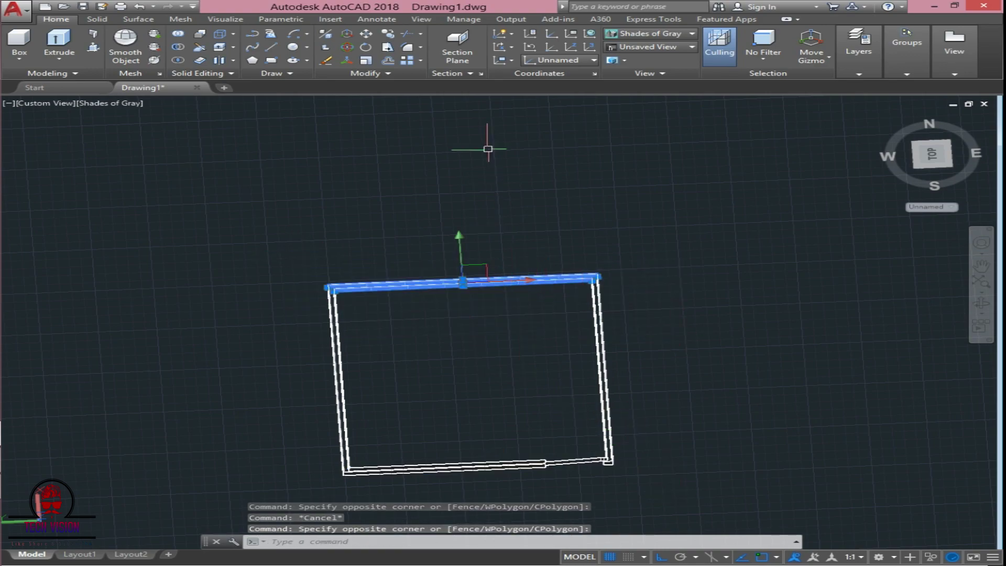
middle_click_drag(587, 205, 144, 278, "shift")
middle_click_drag(488, 286, 542, 209, "shift")
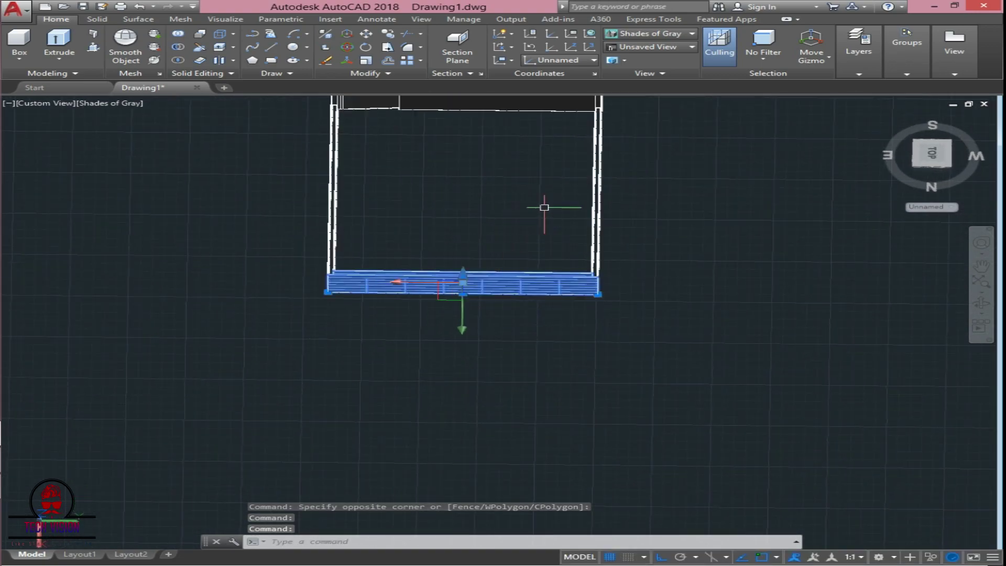
key("Escape")
key("Escape")
mouse_move(647, 256)
middle_mouse_down("shift")
mouse_move(655, 155)
mouse_move(660, 332)
mouse_move(661, 244)
middle_mouse_up("shift")
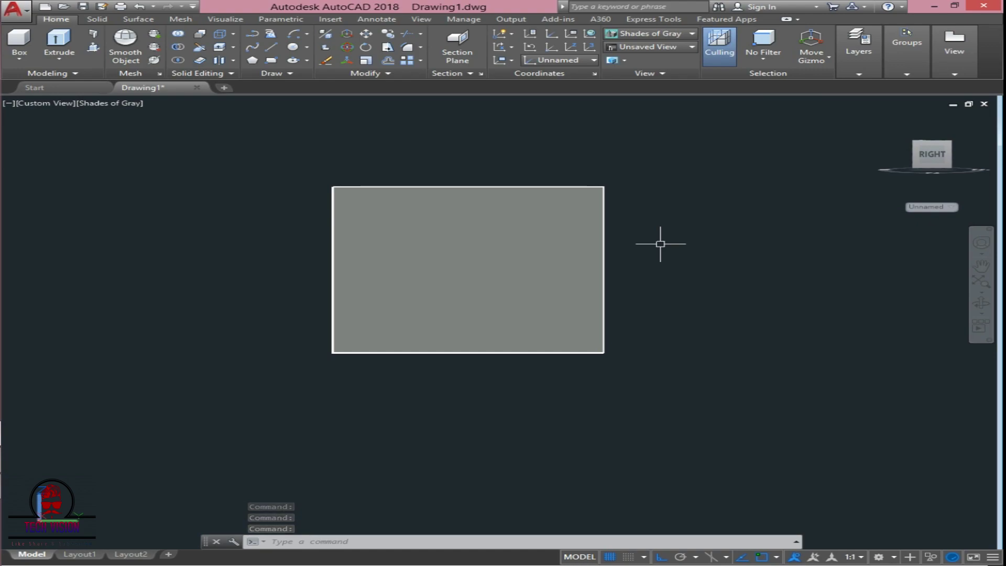
- Inspect the extruded room in an angled 3D view and review its door-side elevation again
middle_click_drag(660, 244, 748, 337, "shift")
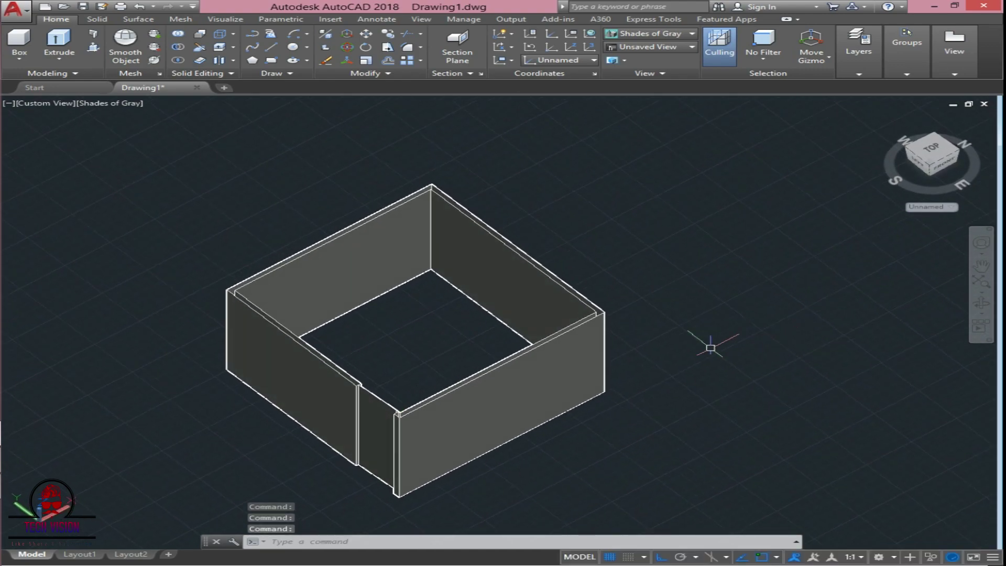
middle_click_drag(677, 408, 681, 370, "shift")
middle_click_drag(567, 411, 422, 358, "shift")
left_click(165, 387)
left_click(538, 468)
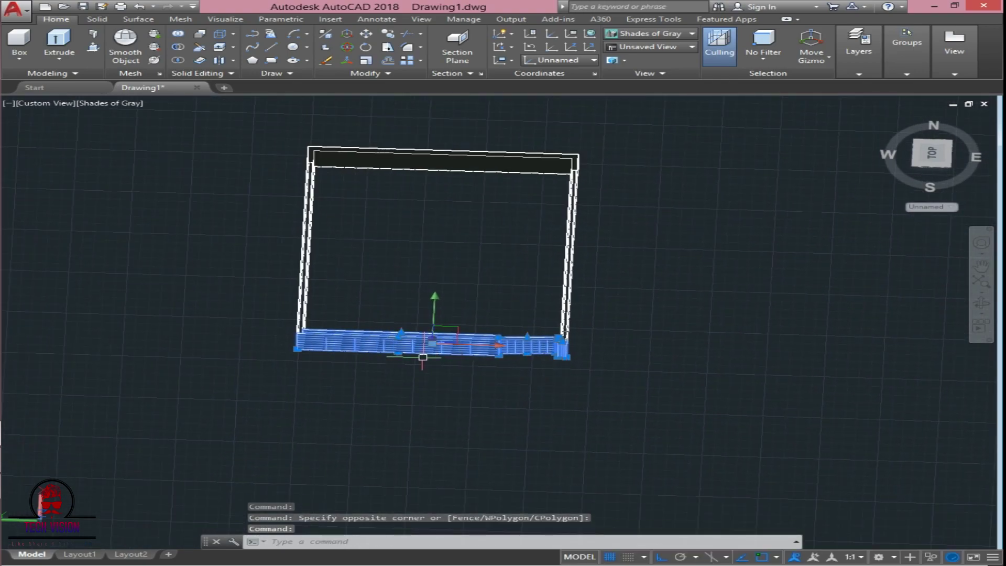
left_click(362, 411)
left_click(556, 499)
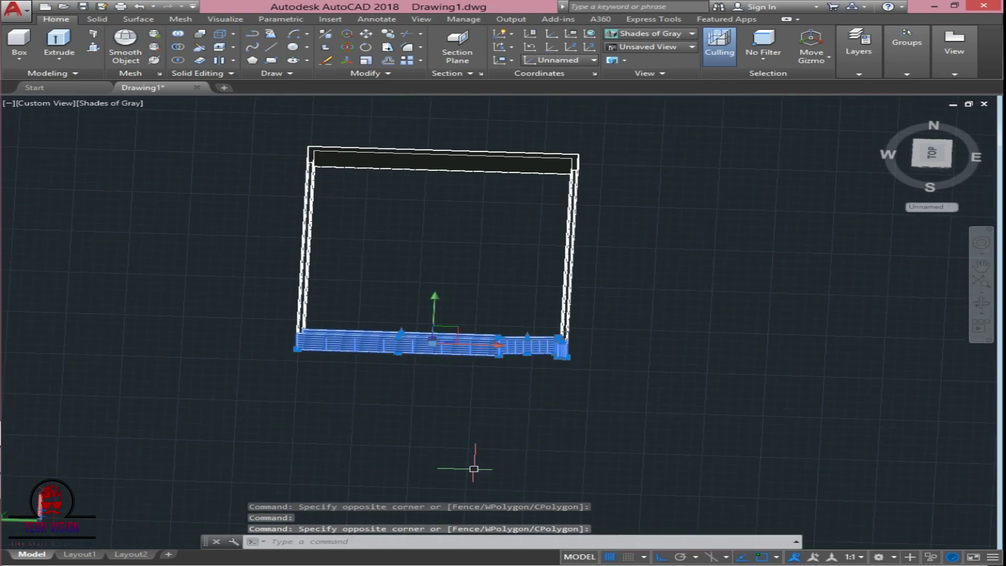
middle_click_drag(577, 422, 575, 281, "shift")
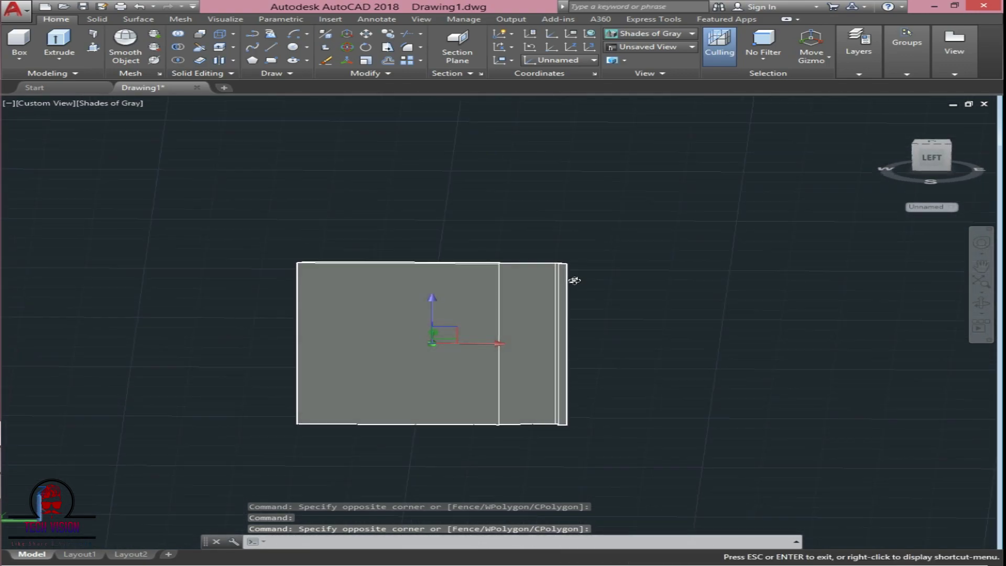
key("Escape")
key("Escape")
- Delete the entire extruded example room, including its source lines
middle_click_drag(674, 326, 690, 438, "shift")
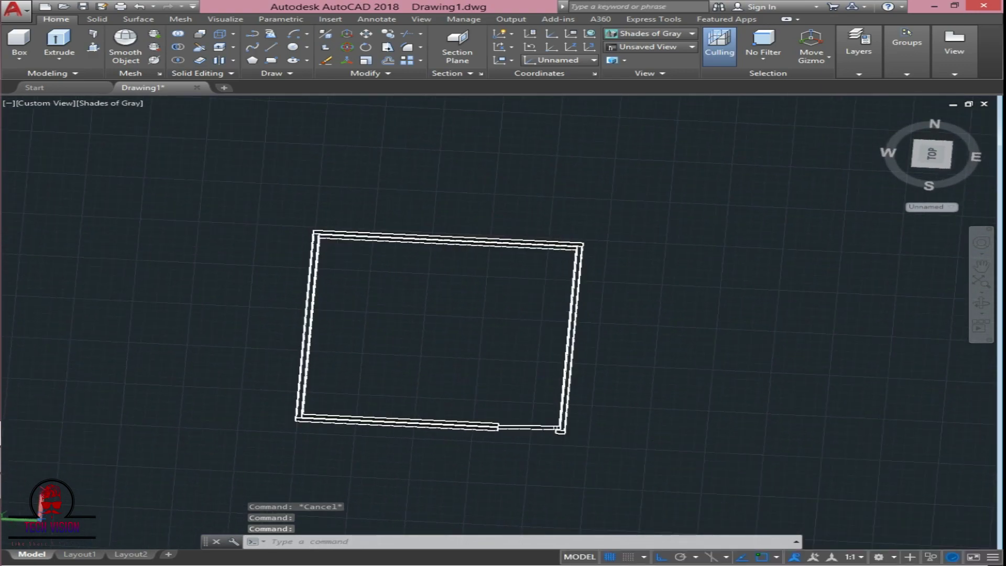
left_click(647, 490)
left_click(262, 211)
key("Delete")
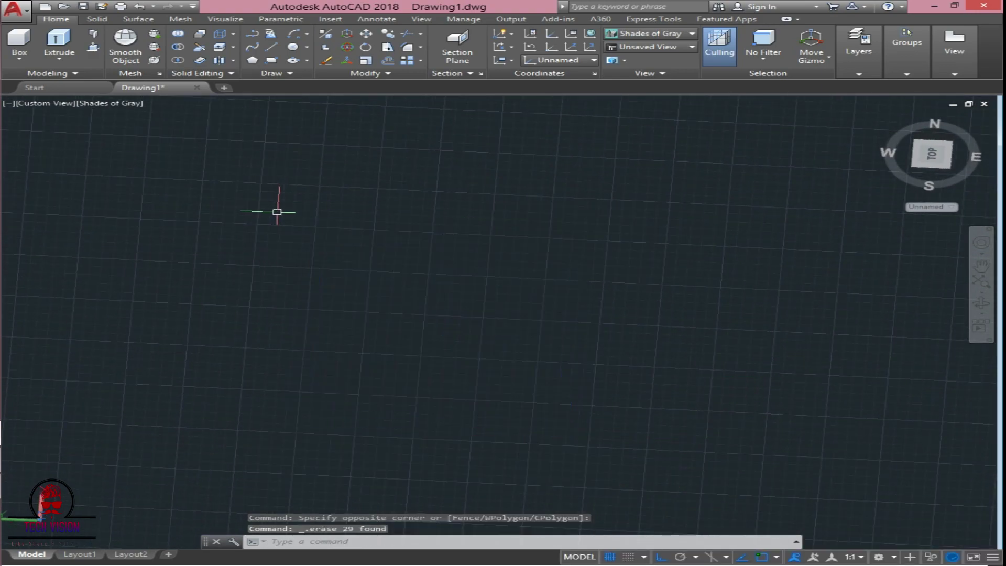
- Examine the full extruded floor plan from above and its double-door entrance wall in elevation
left_click(928, 156)
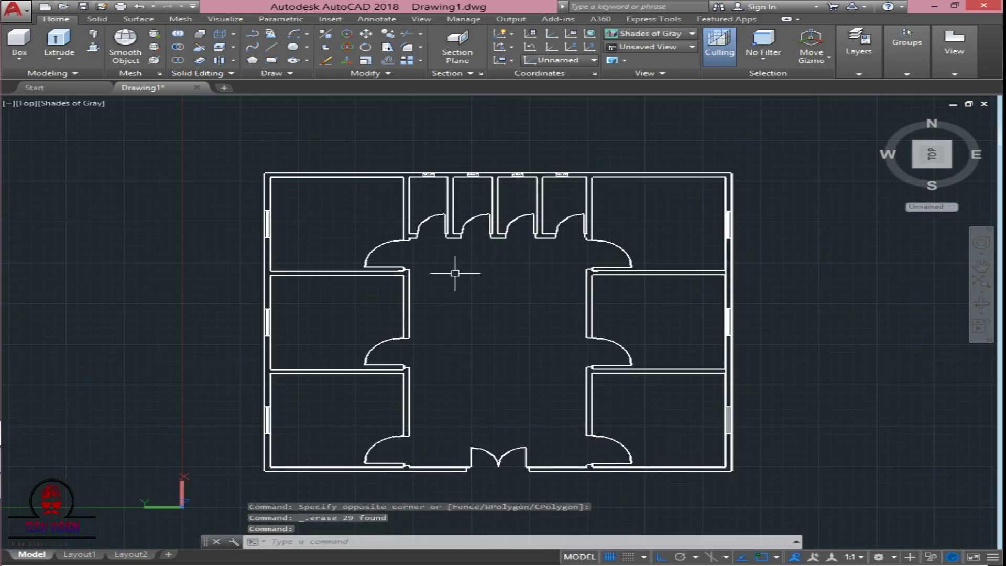
middle_click_drag(493, 311, 521, 382, "shift")
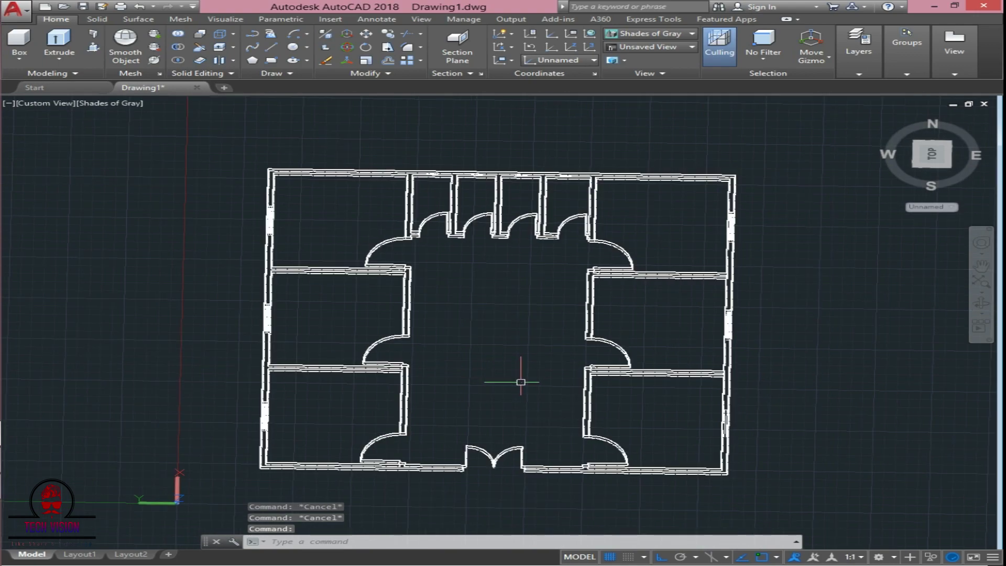
middle_click(532, 376, "shift")
left_click(928, 155)
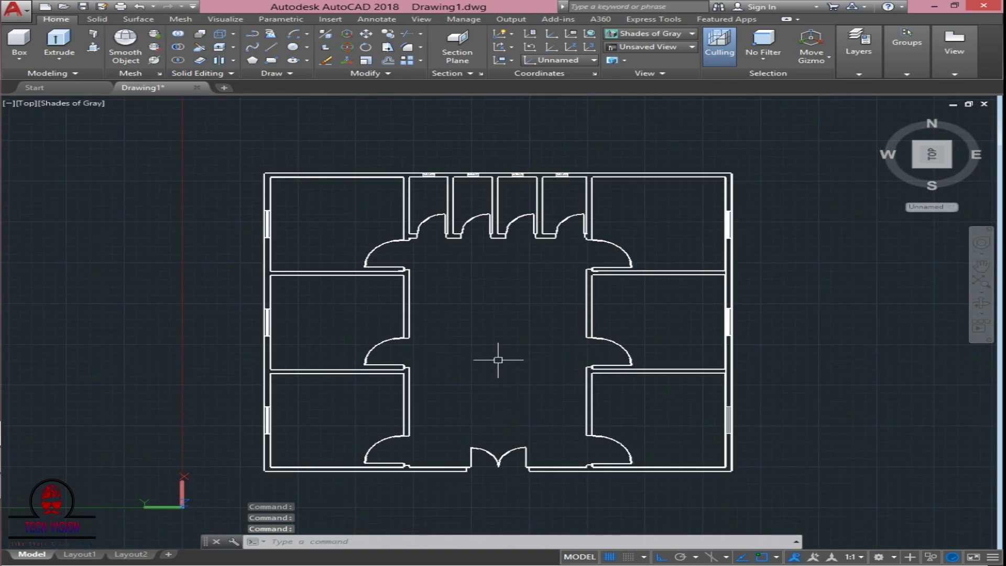
left_click(405, 495)
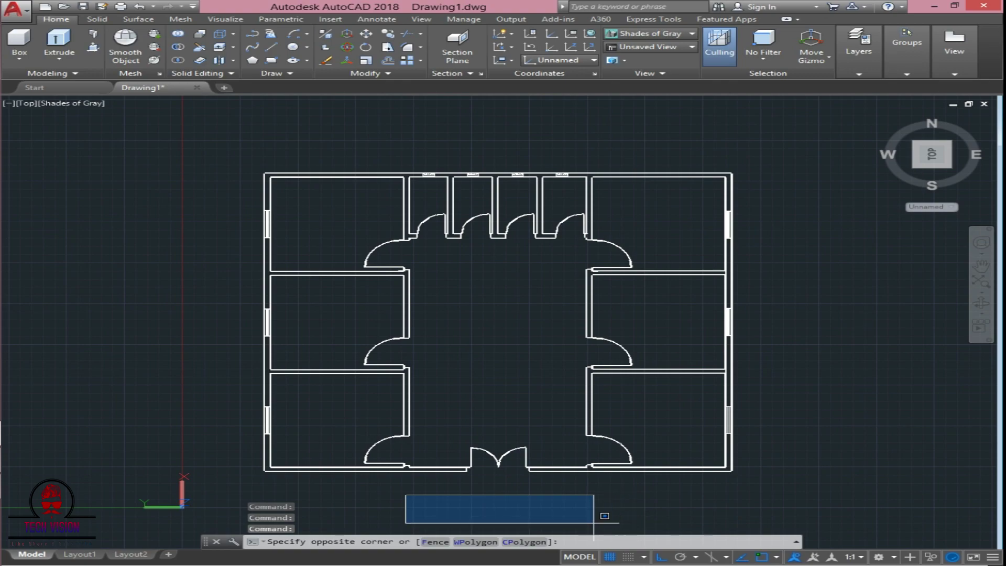
left_click(574, 518)
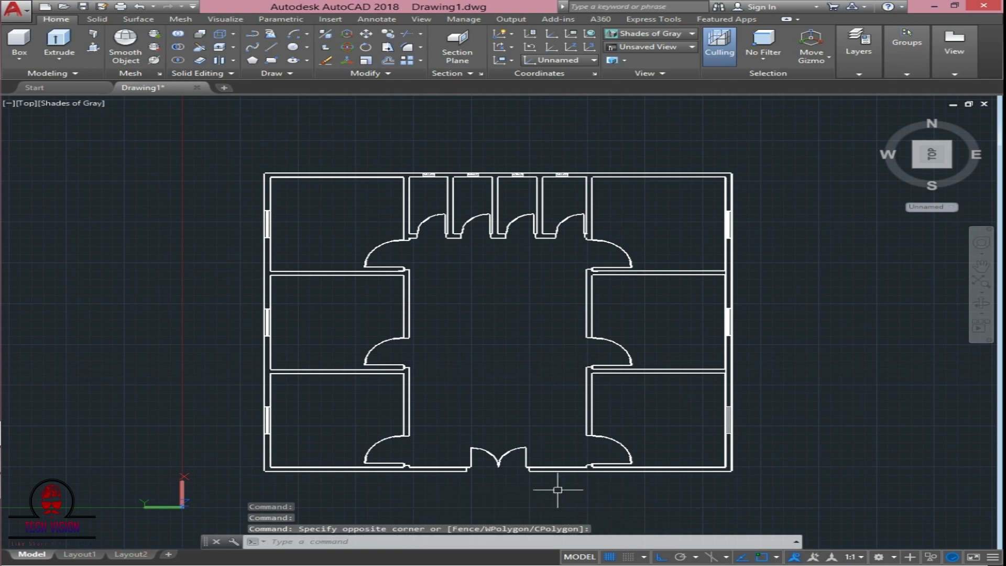
middle_click_drag(712, 491, 705, 429)
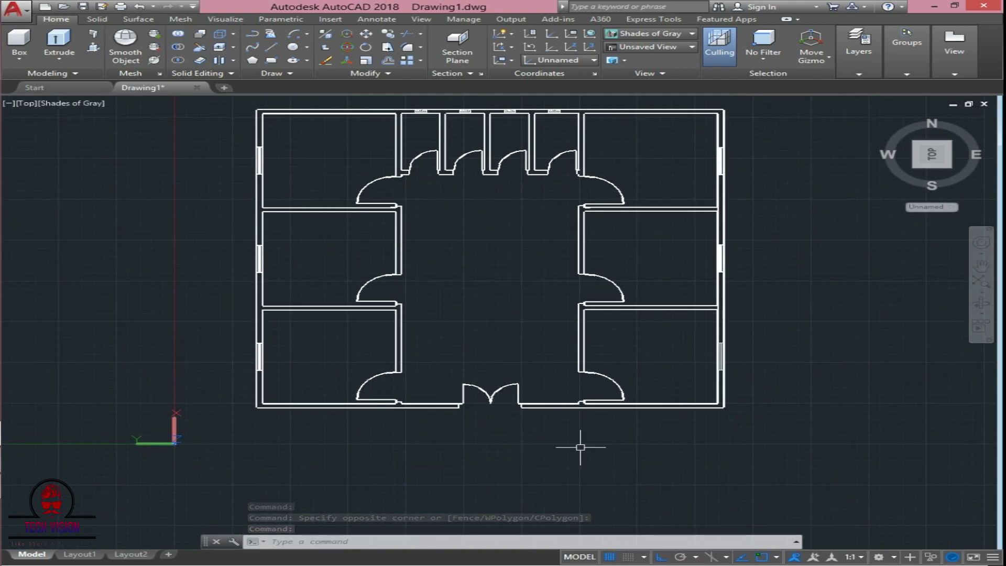
middle_click_drag(555, 438, 598, 236, "shift")
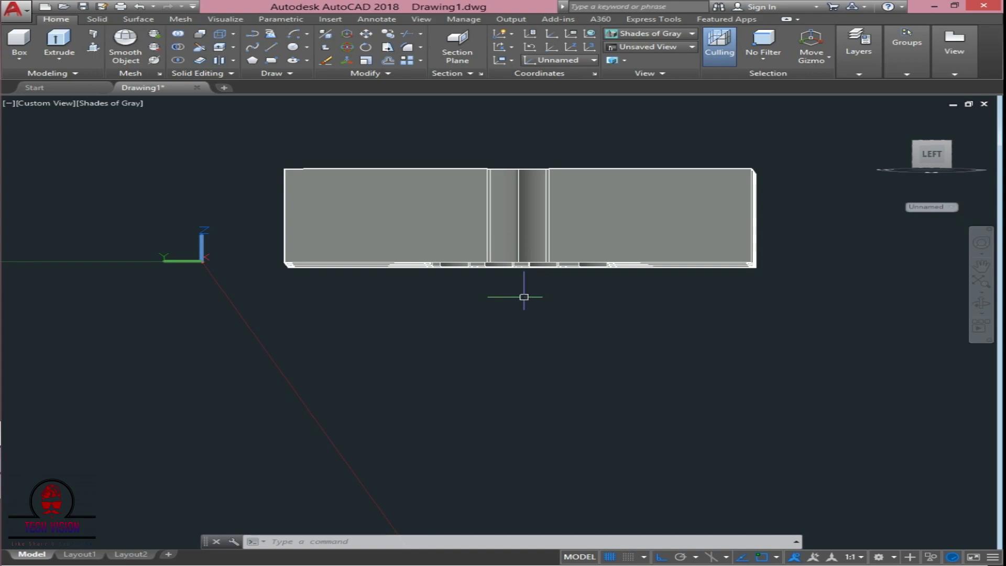
middle_click_drag(644, 292, 775, 344, "shift")
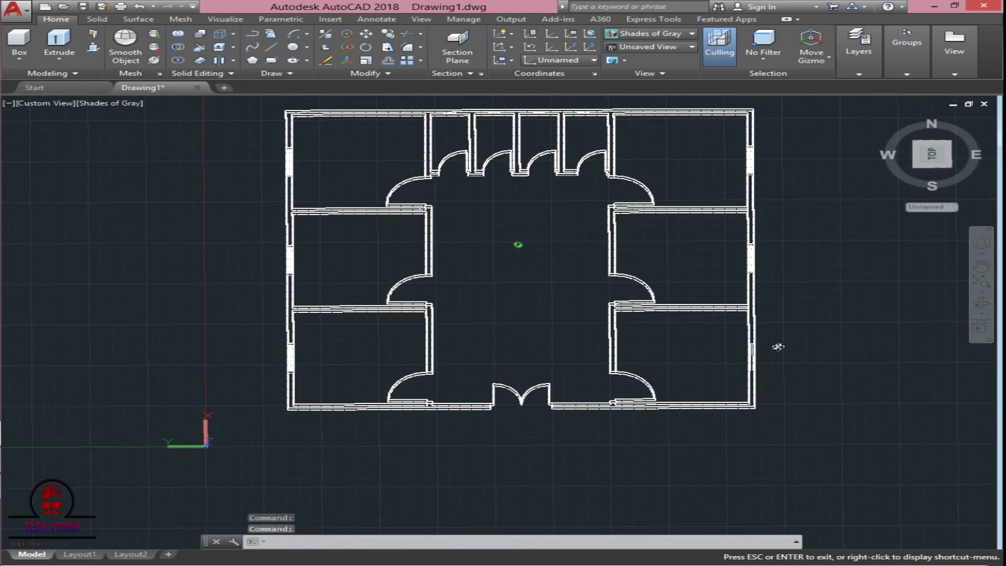
- Inspect the east outer wall of the full building in elevation and switch to the document with the reference floor plan
left_click(714, 99)
left_click(871, 421)
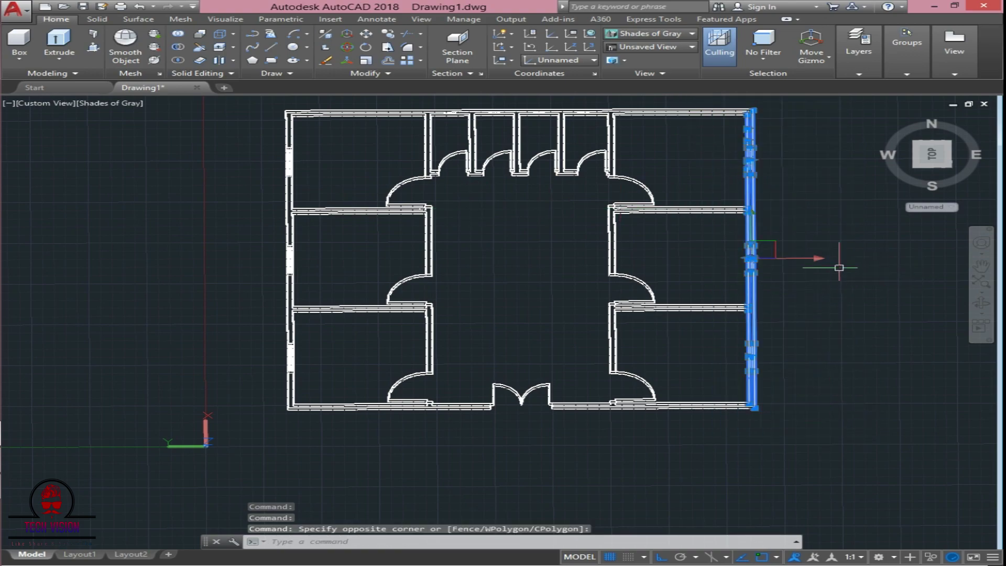
left_click(832, 219)
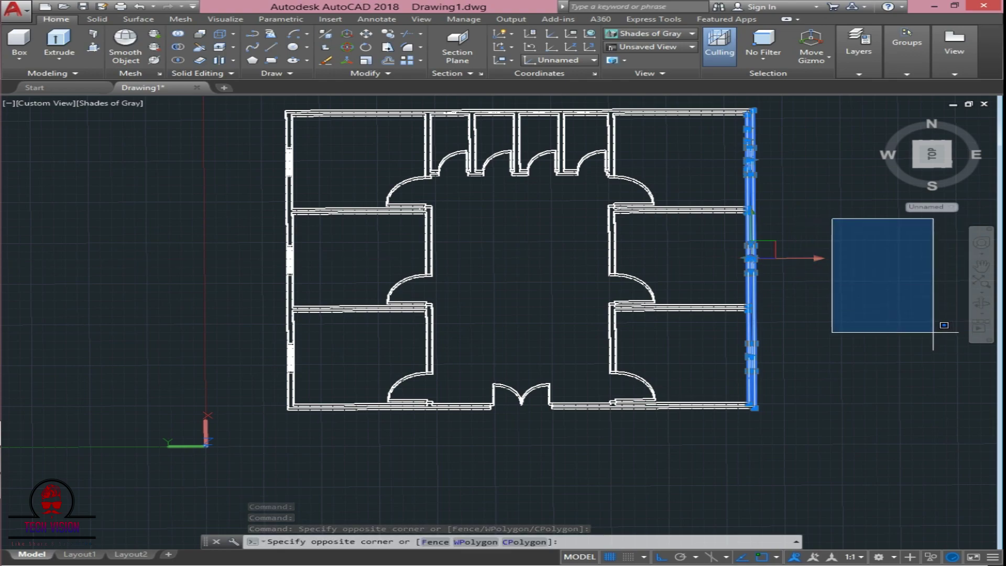
key("Escape")
key("Escape")
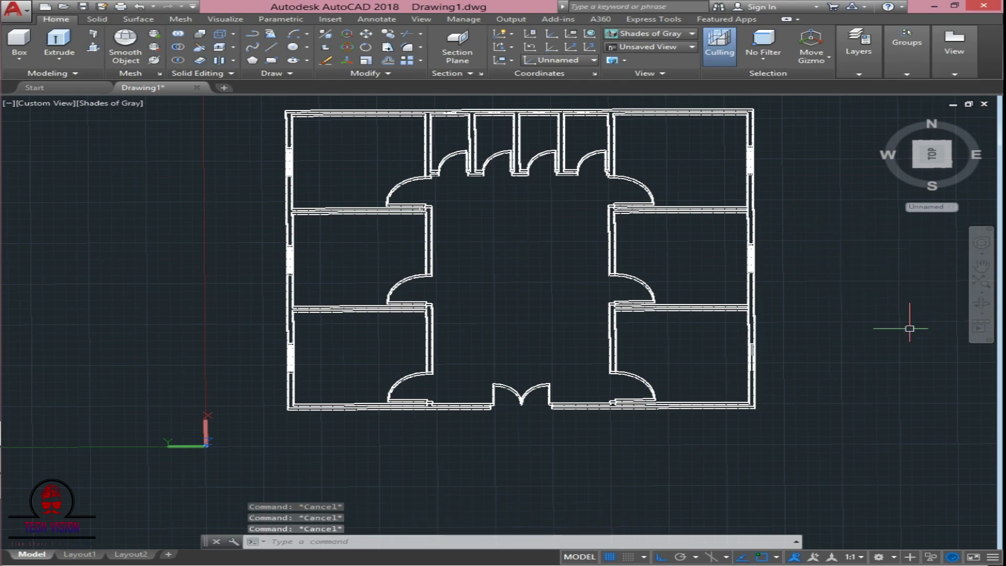
left_click(947, 151)
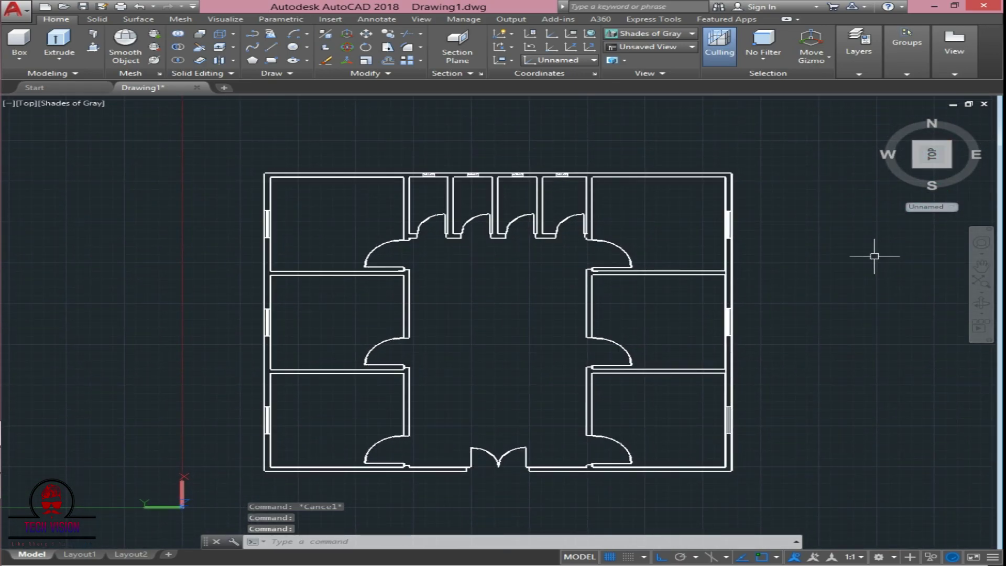
middle_click_drag(872, 285, 467, 328, "shift")
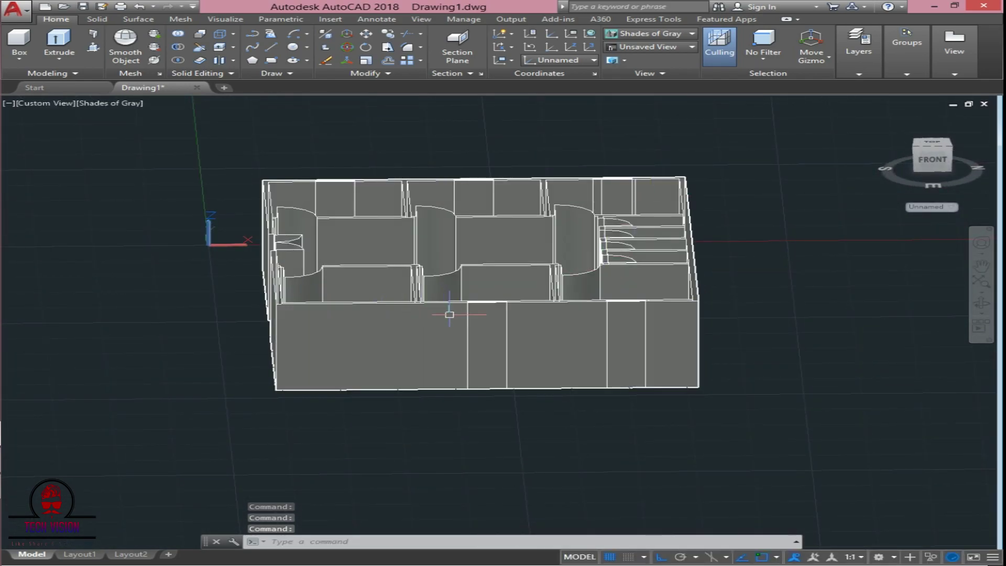
middle_click_drag(337, 314, 398, 319, "shift")
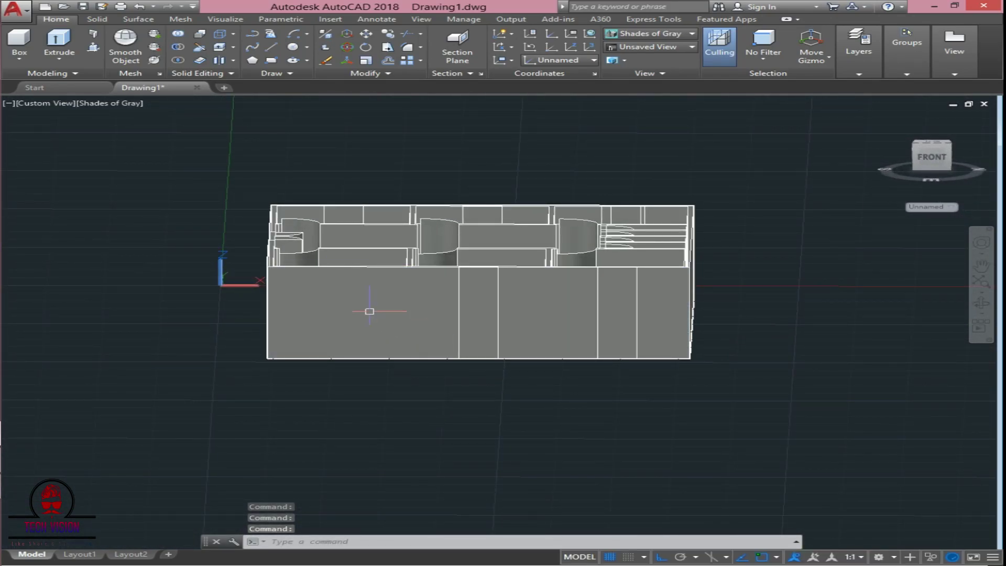
middle_click_drag(536, 407, 539, 341, "shift")
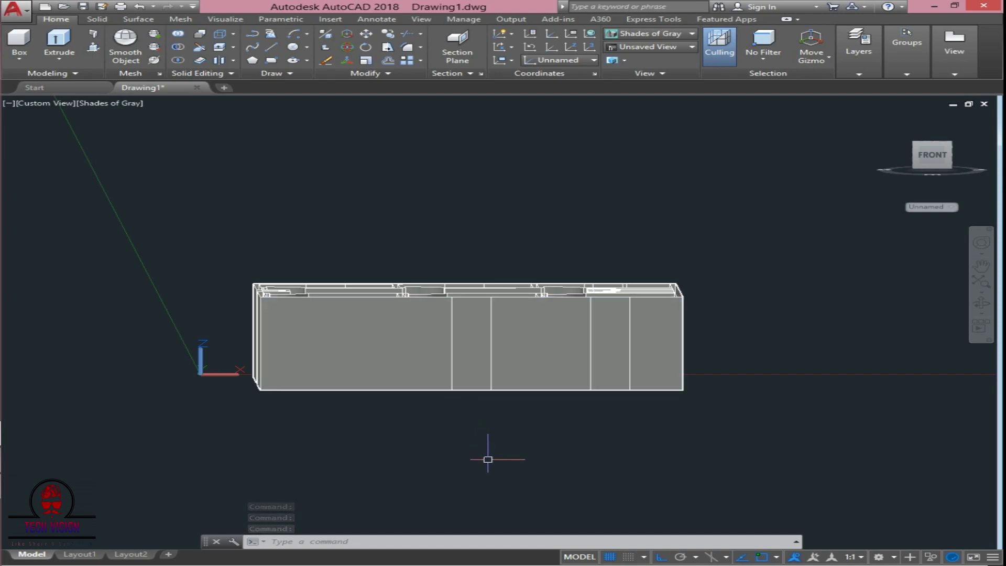
middle_click_drag(488, 459, 485, 452, "shift")
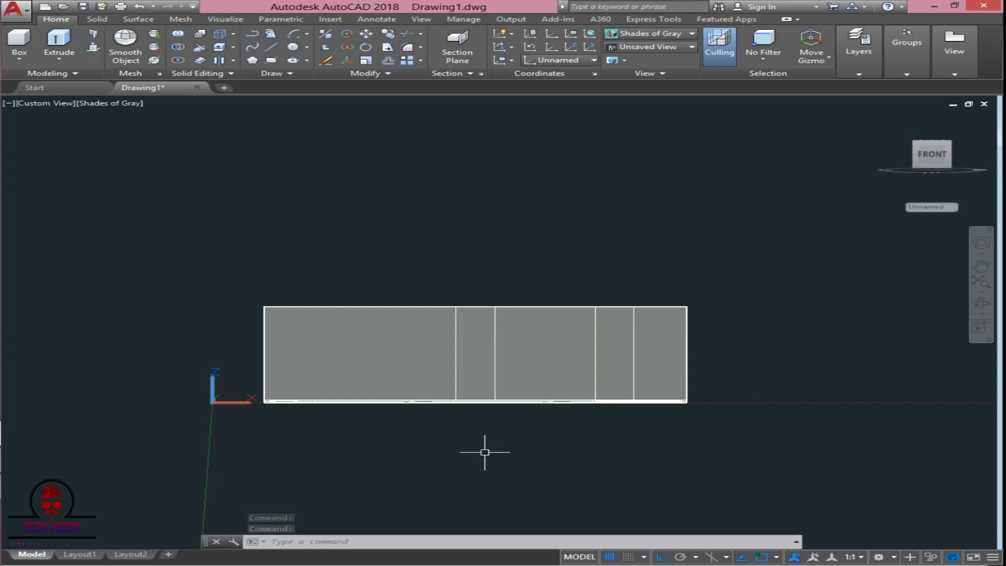
middle_click_drag(485, 452, 599, 476, "shift")
key("alt+Tab")
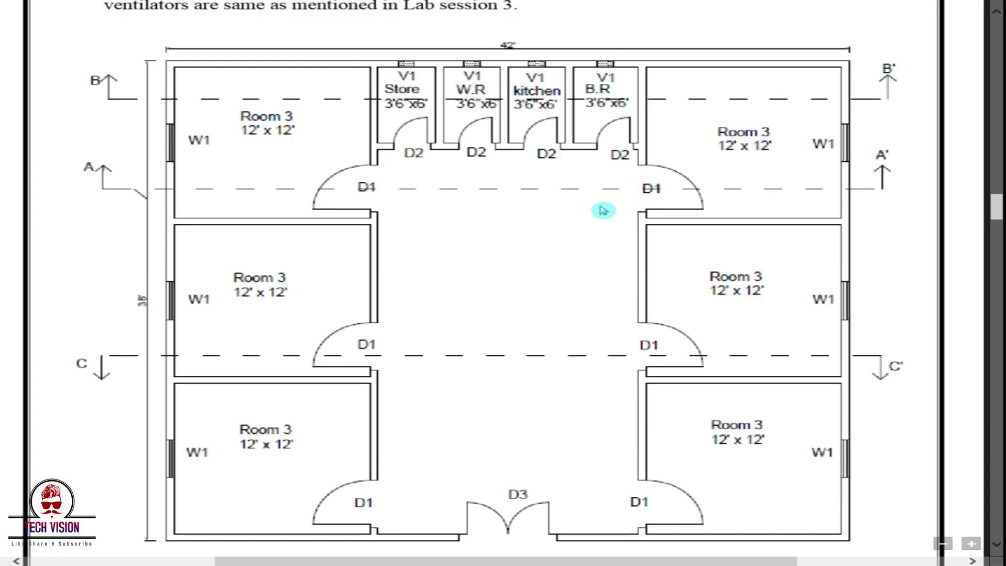
- Switch to AutoCAD and examine the entrance, east and rear sides of the extruded floor plan from above
key("alt+Tab")
middle_click_drag(361, 385, 389, 305)
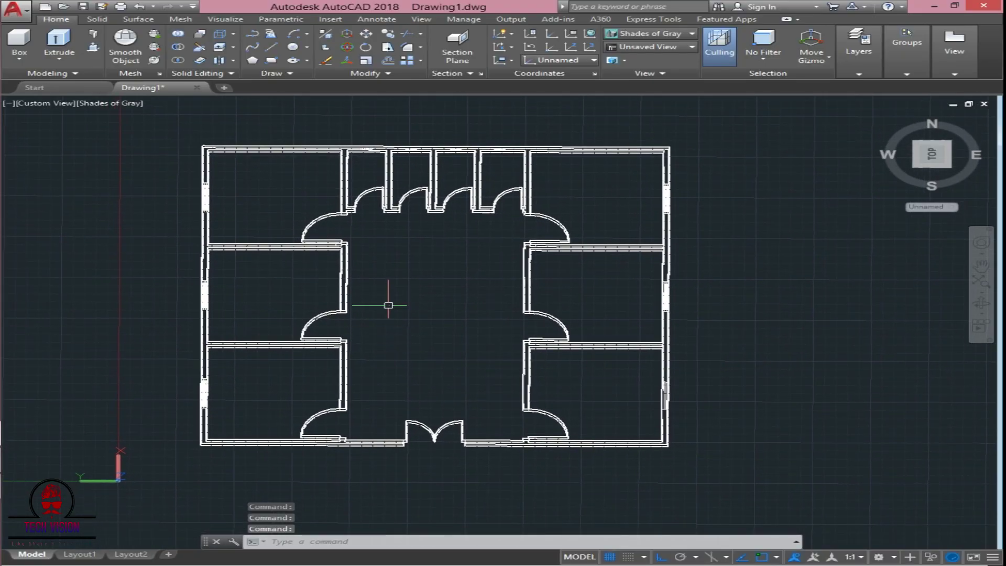
left_click(278, 467)
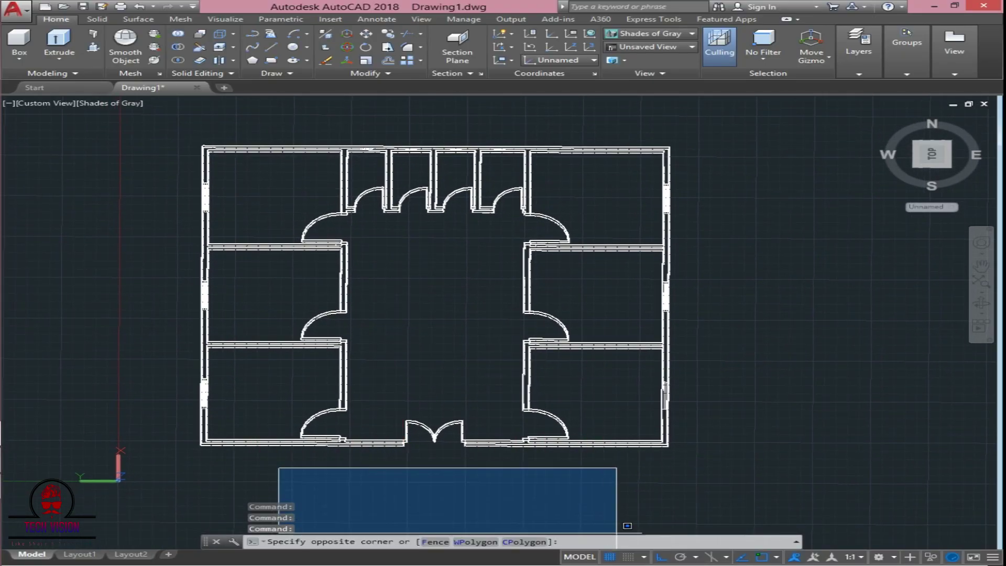
left_click(620, 530)
left_click(736, 226)
left_click(864, 370)
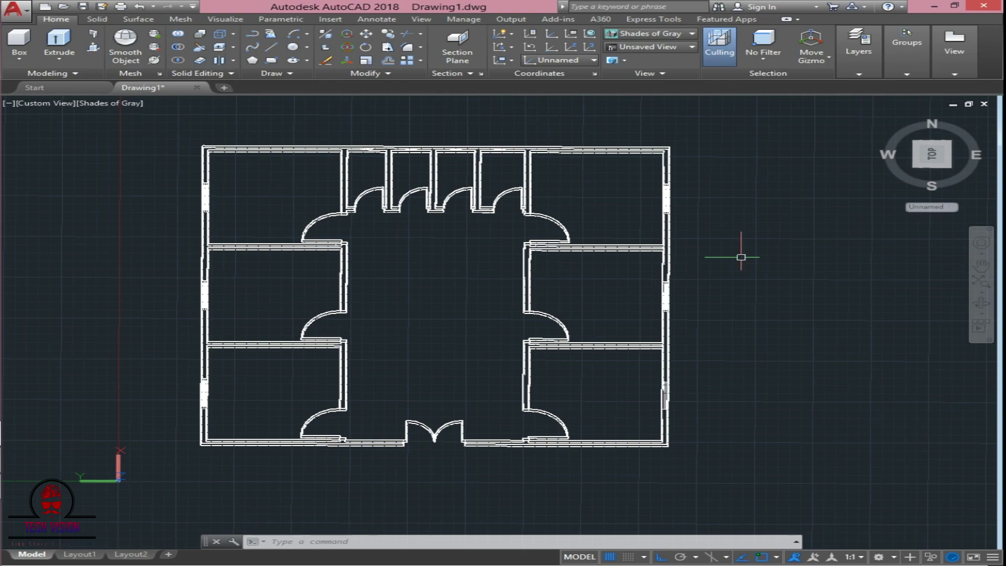
middle_click_drag(730, 221, 745, 296)
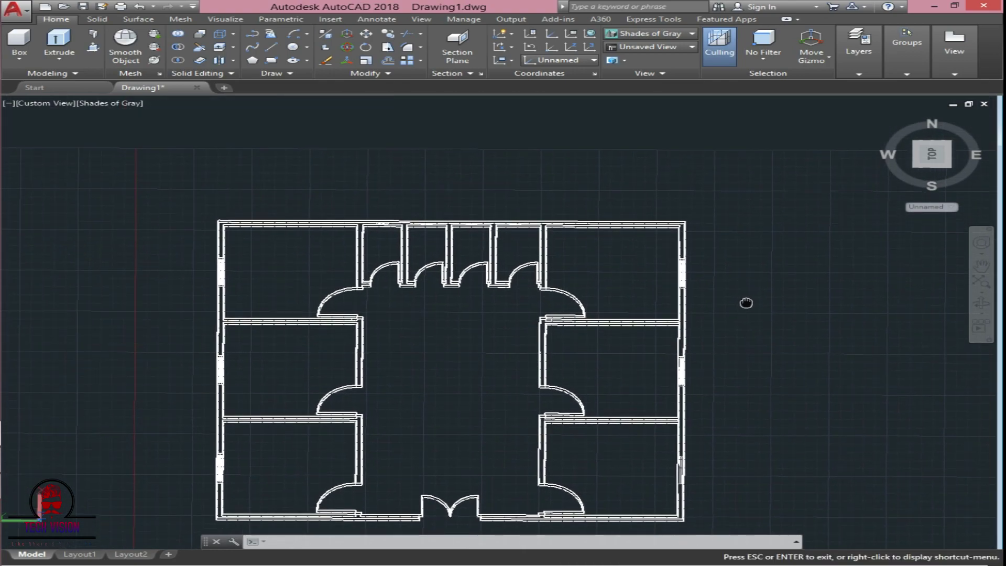
left_click(360, 117)
left_click(594, 191)
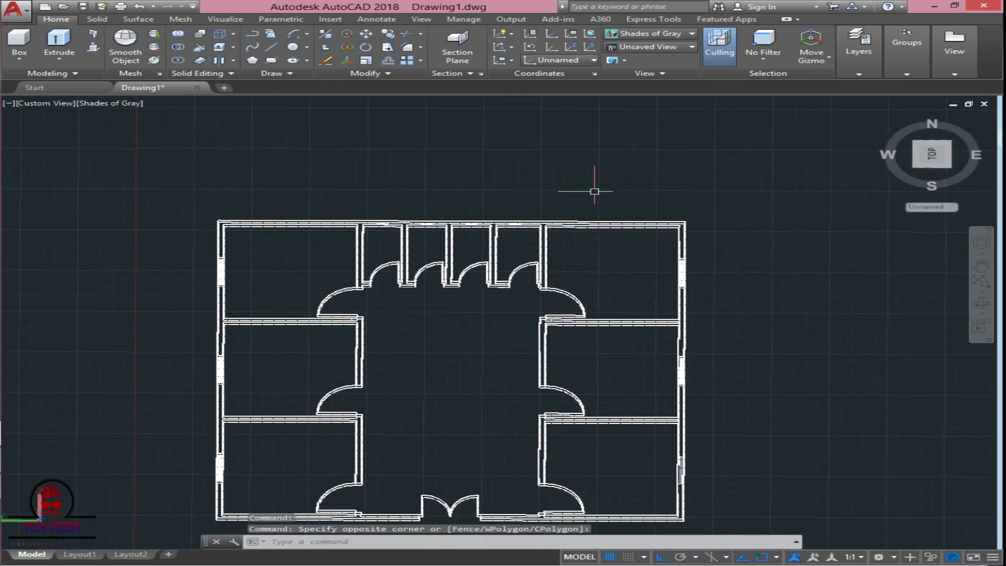
- View the plan squarely from the top, examine the rear ventilator wall, and check section line A-A' in the reference document
left_click(931, 154)
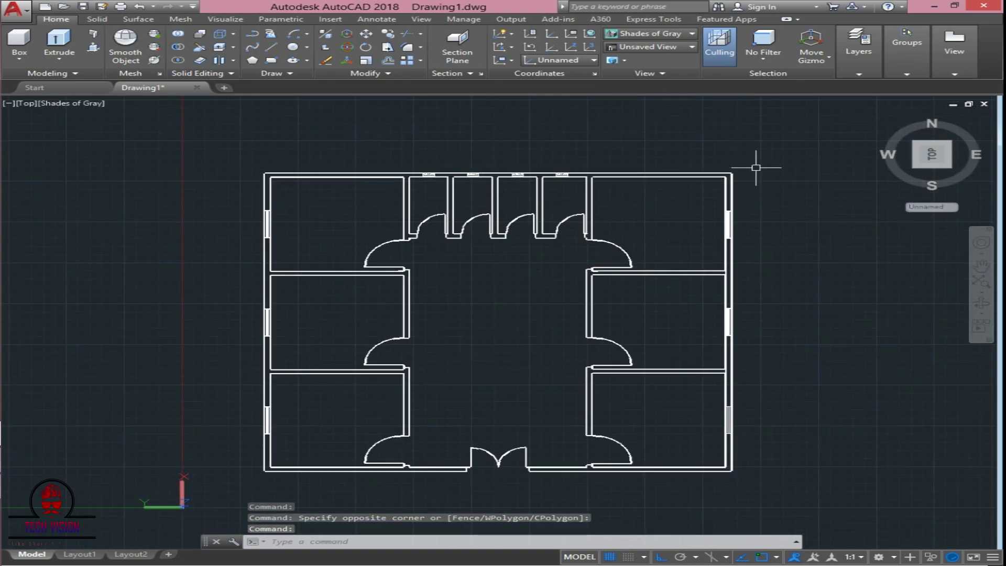
left_click(401, 167)
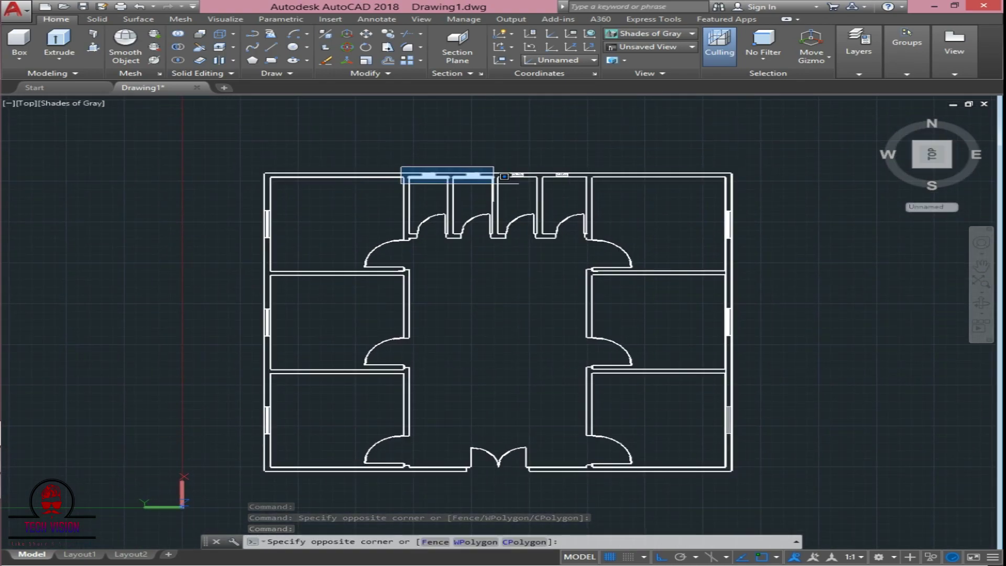
key("Escape")
key("Escape")
middle_click_drag(548, 352, 584, 378)
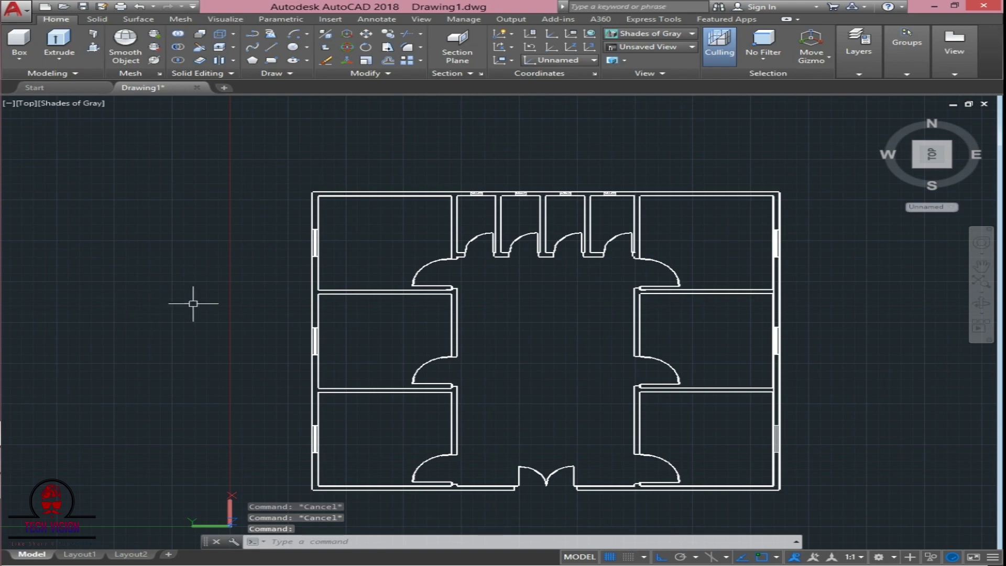
key("alt+Tab")
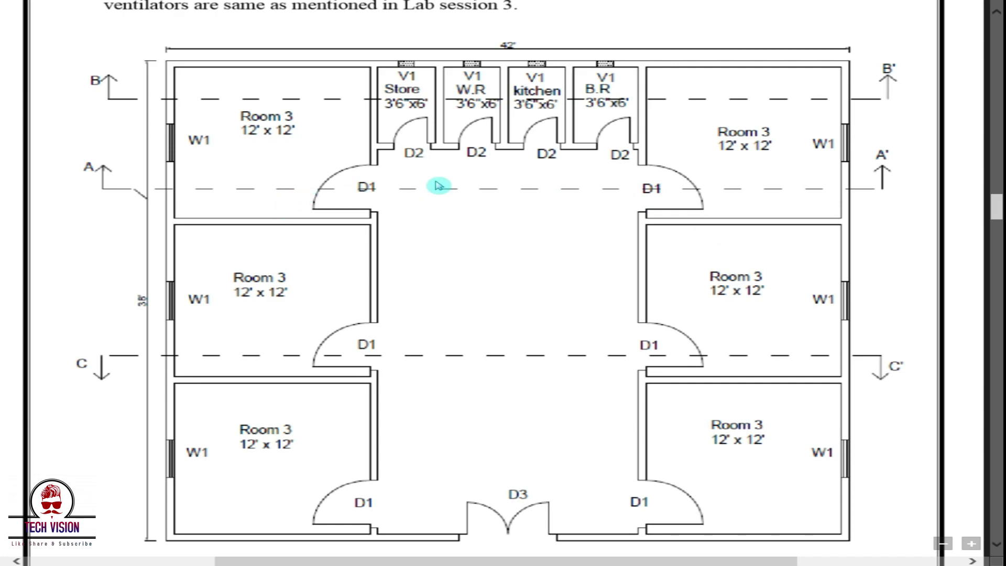
key("alt+Tab")
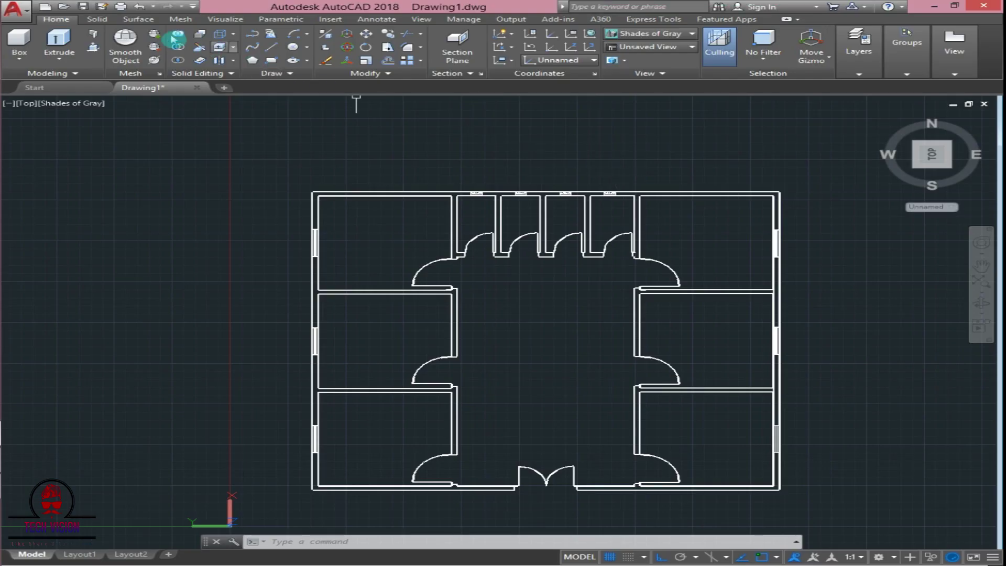
- Draw a horizontal section line across the whole plan through the upper rooms' door swings, matching A-A' in the reference
type("L")
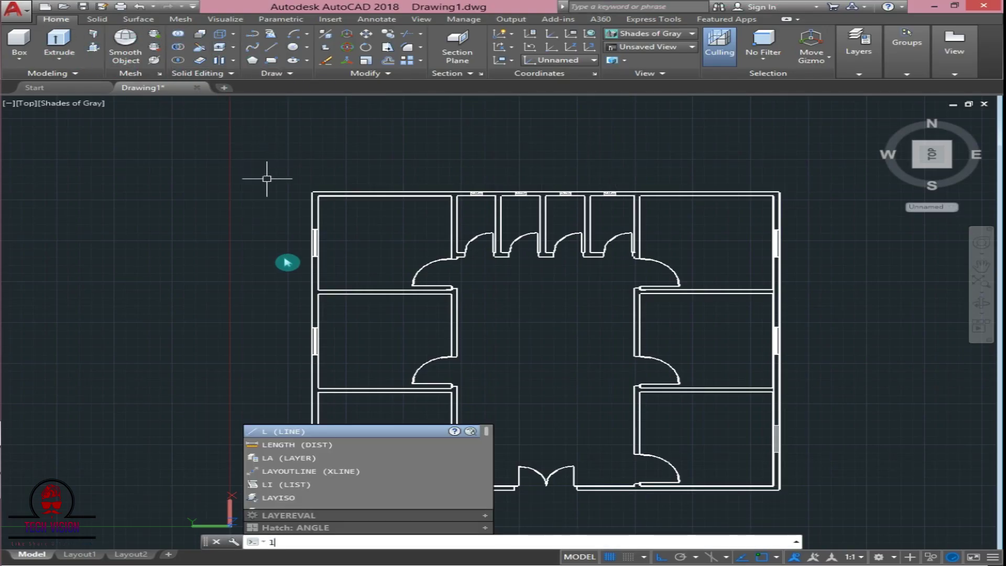
key("Return")
left_click(286, 267)
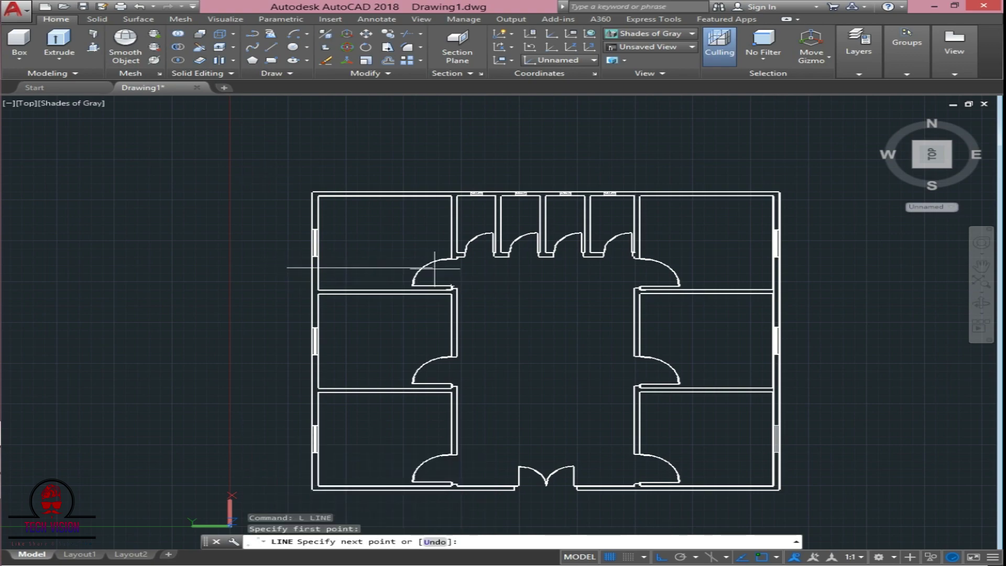
left_click(829, 267)
key("Escape")
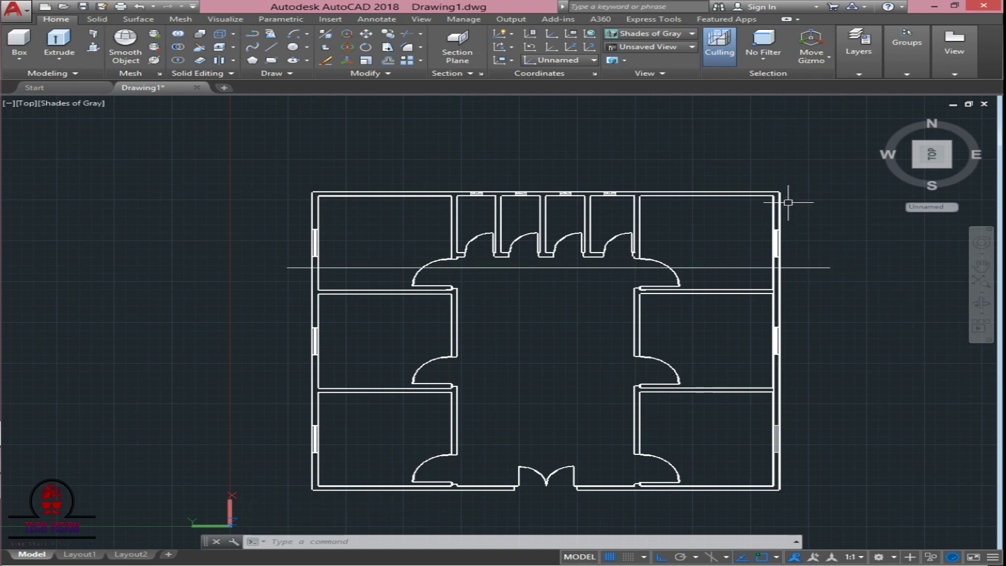
key("Escape")
key("Escape")
key("Escape")
- Delete all walls, doors and windows lying entirely below the section line
left_click(855, 292)
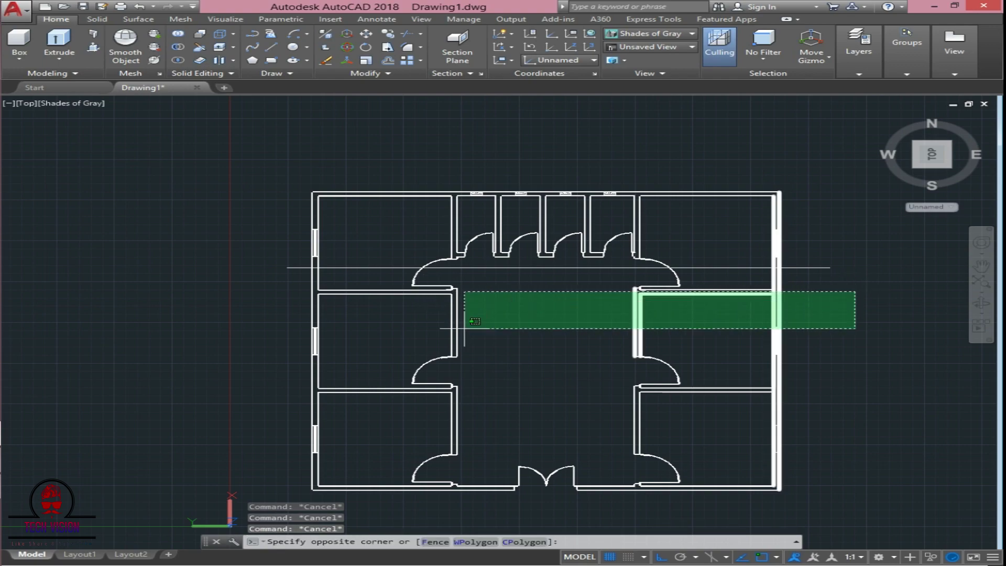
key("Escape")
left_click(259, 272)
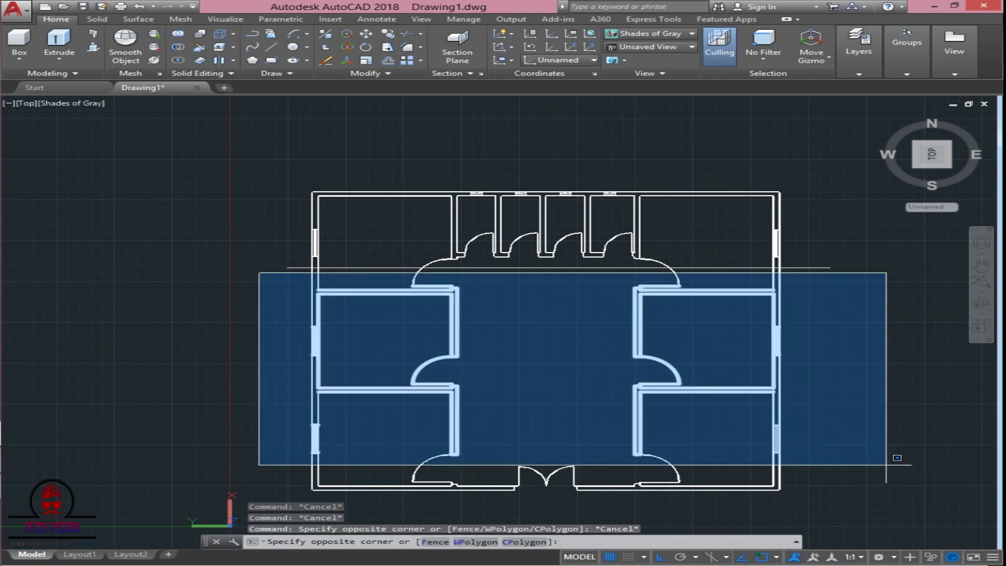
left_click(914, 528)
key("Delete")
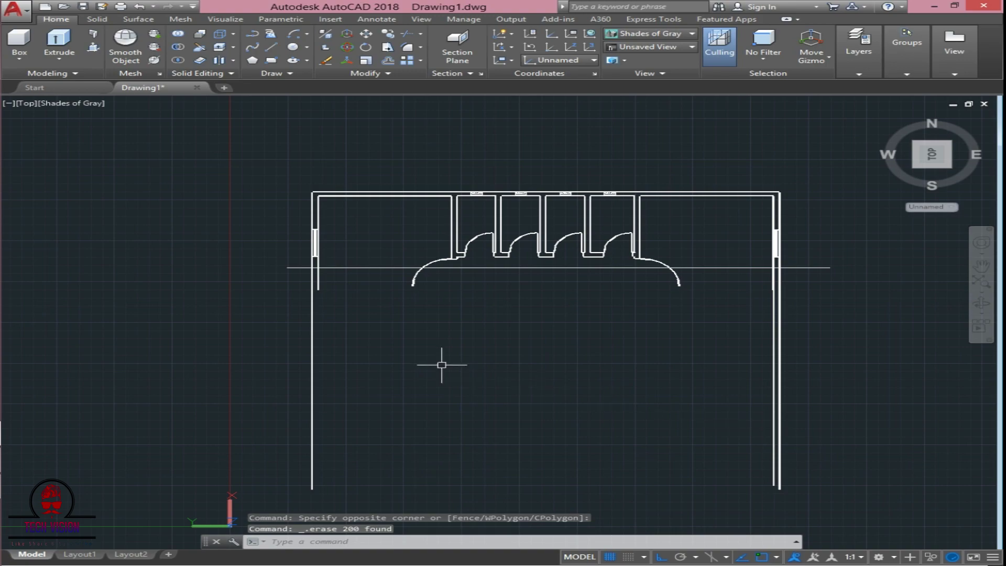
- Trim the remaining walls and door arcs that extend below the section line
key("Return")
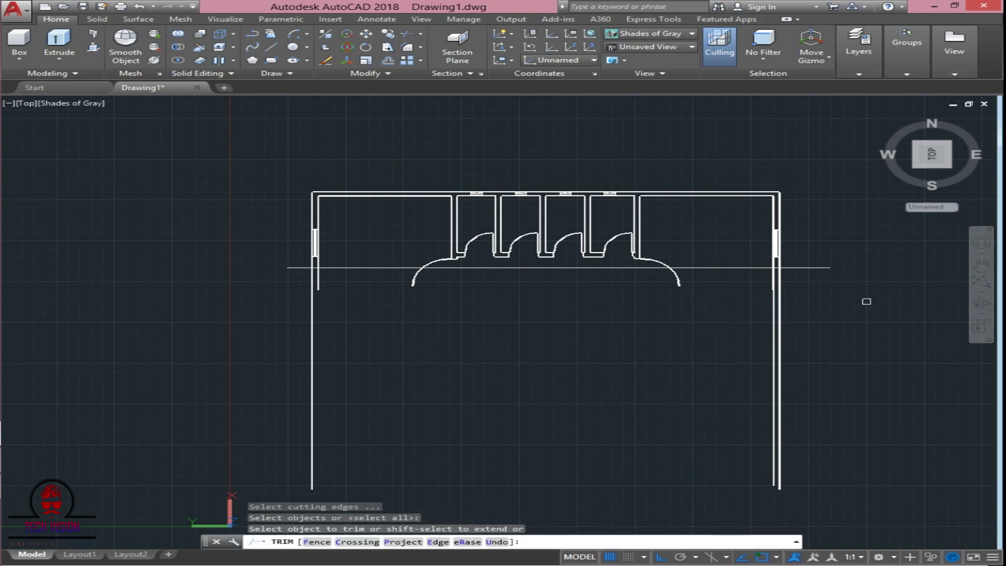
left_click(865, 297)
left_click(222, 385)
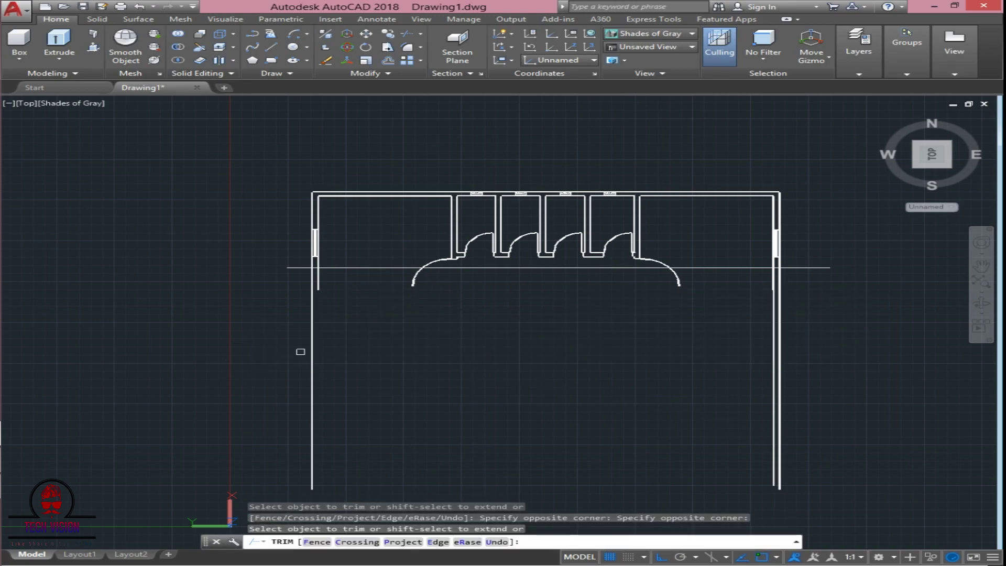
left_click(279, 273)
left_click(854, 482)
key("Escape")
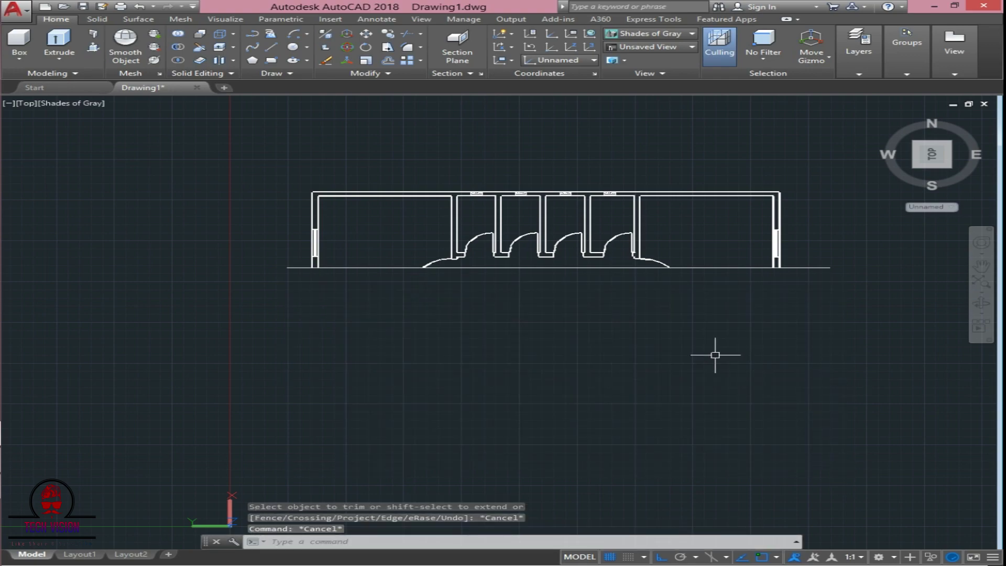
- Delete the section line and tilt the view of the remaining cut building slightly
middle_click_drag(677, 297, 652, 353)
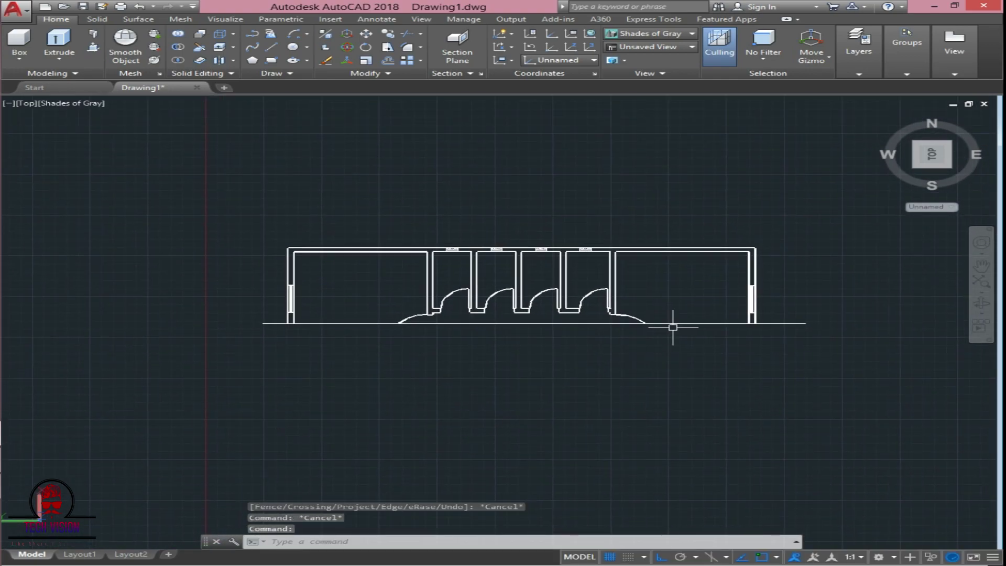
left_click(680, 324)
middle_click_drag(782, 339, 676, 385, "shift")
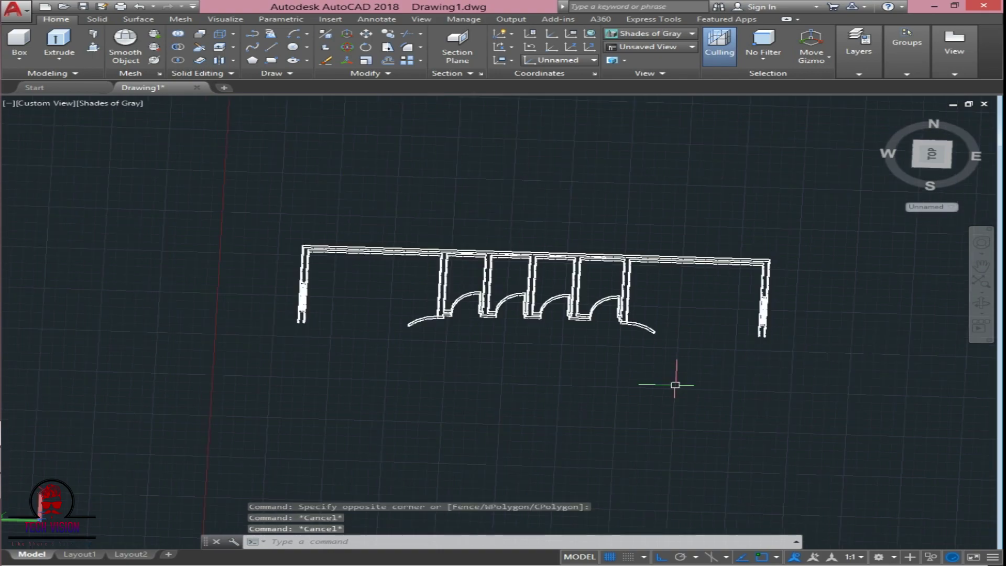
left_click(490, 357)
left_click(661, 455)
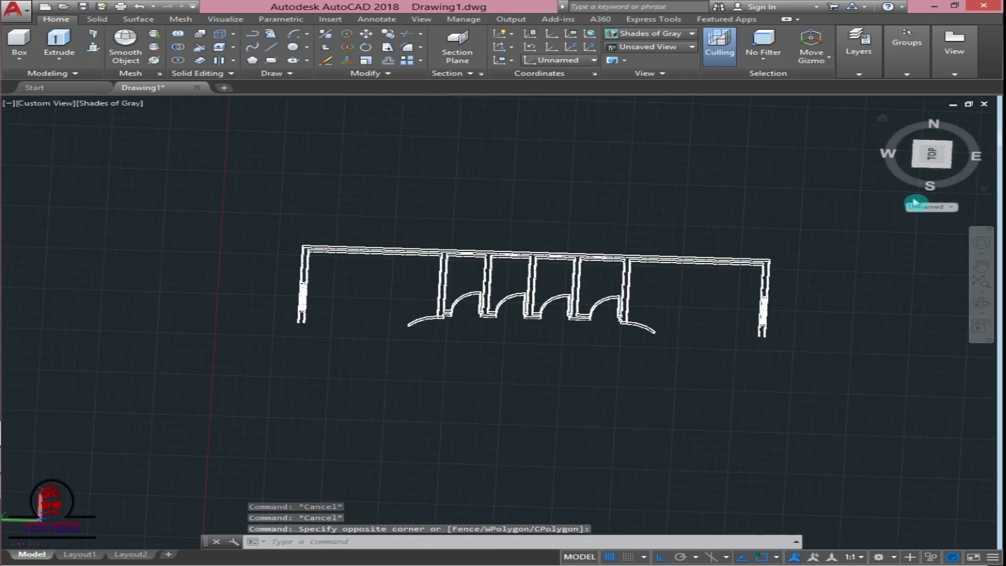
- View the cut building in elevation from the section side and open the section AA' elevation drawing in the PDF reader
left_click(932, 154)
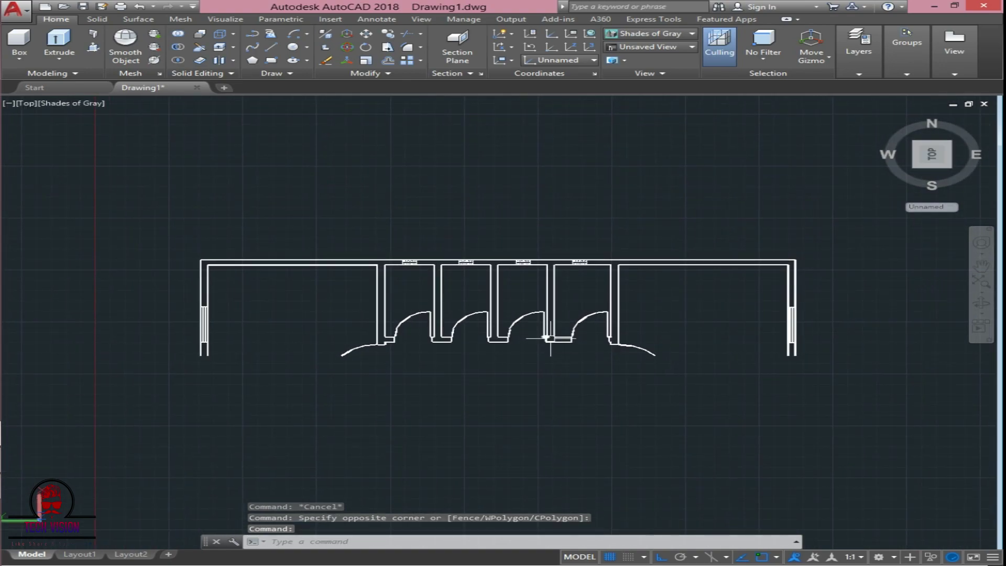
middle_click_drag(556, 384, 595, 209, "shift")
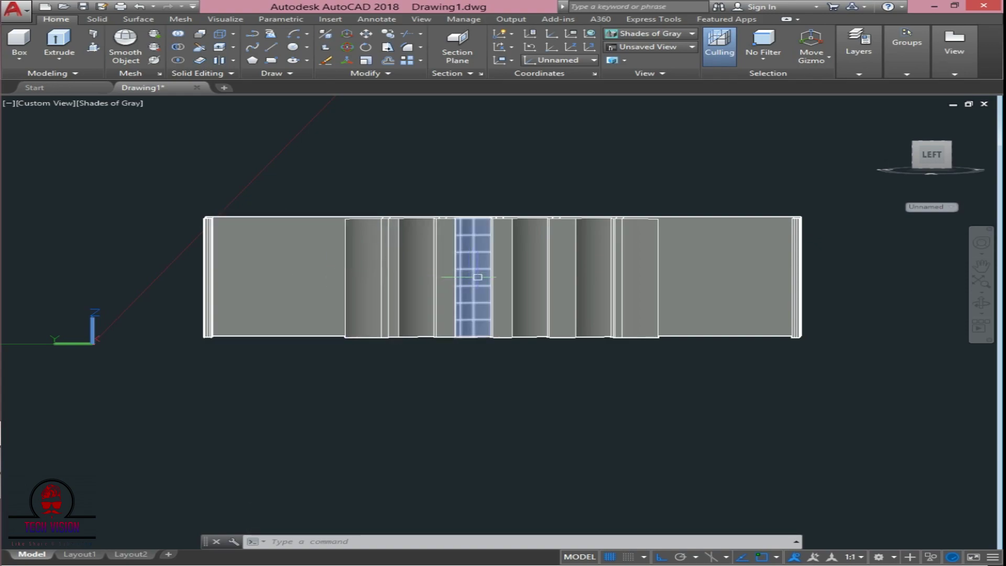
key("alt+Tab")
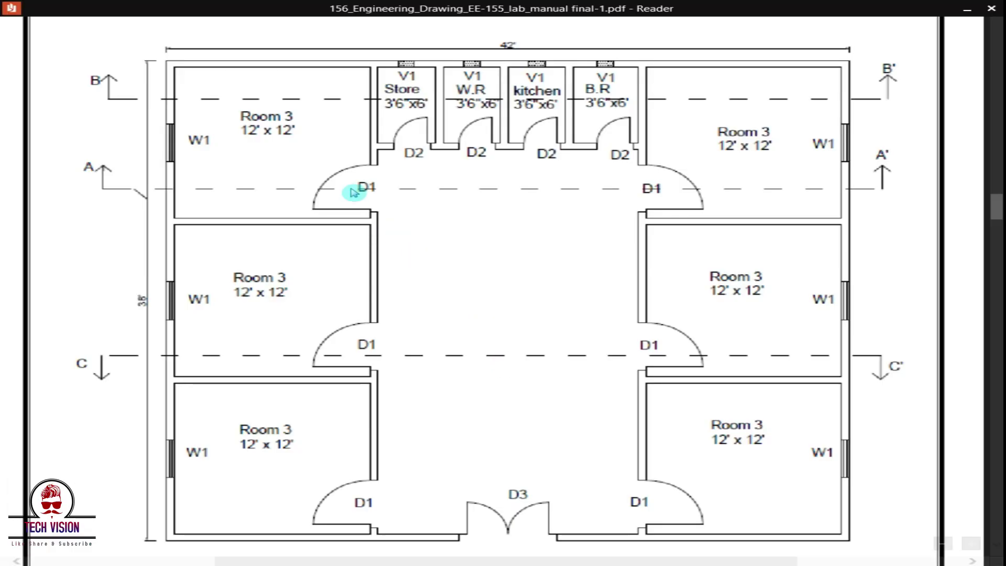
right_click(354, 193)
left_click(212, 57)
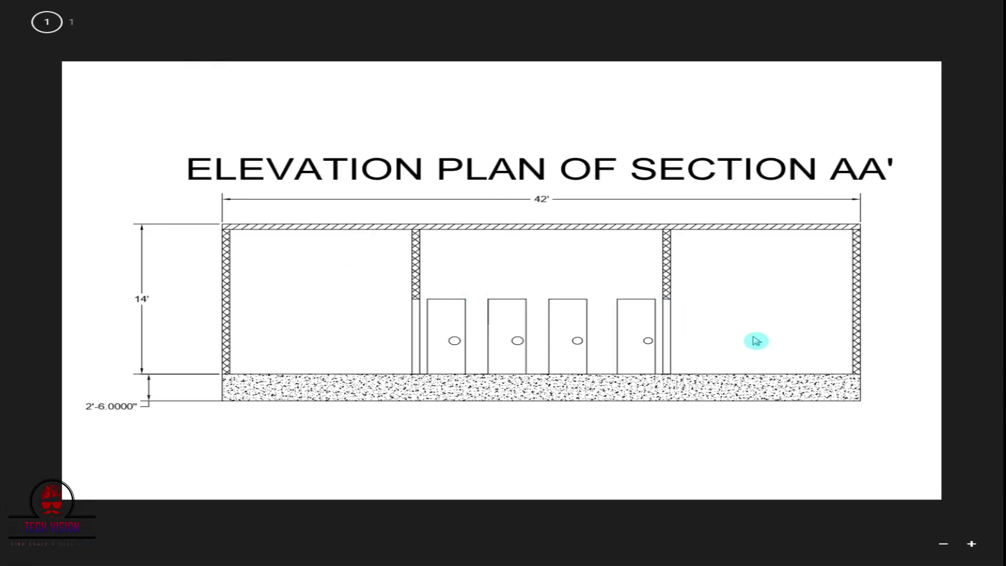
- Switch back to AutoCAD and undo the view changes, trimming, deletions and section line to restore the full floor plan
key("alt+Tab")
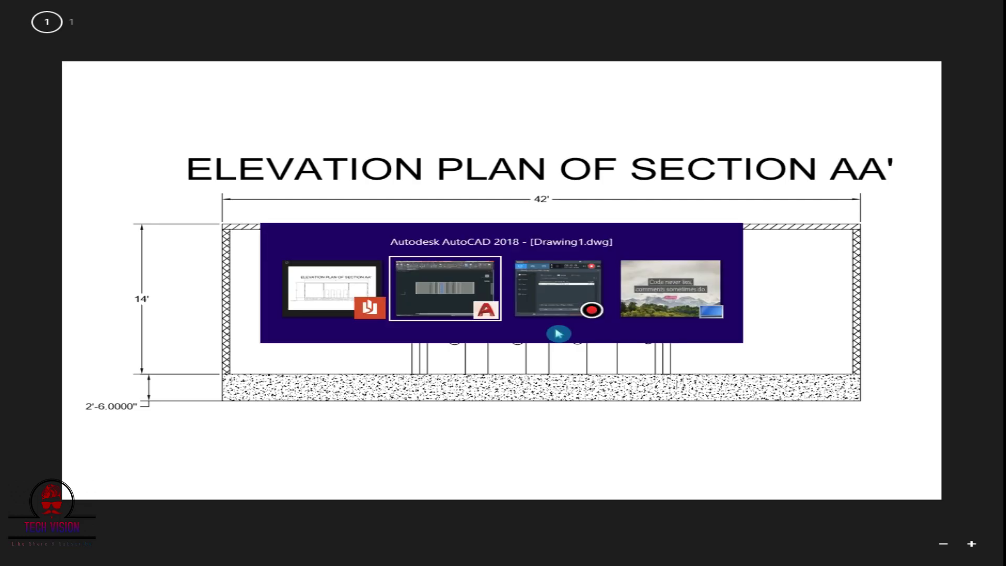
key("ctrl+z")
key("ctrl+z")
key("ctrl+z")
key("ctrl+z")
key("ctrl+z")
key("ctrl+z")
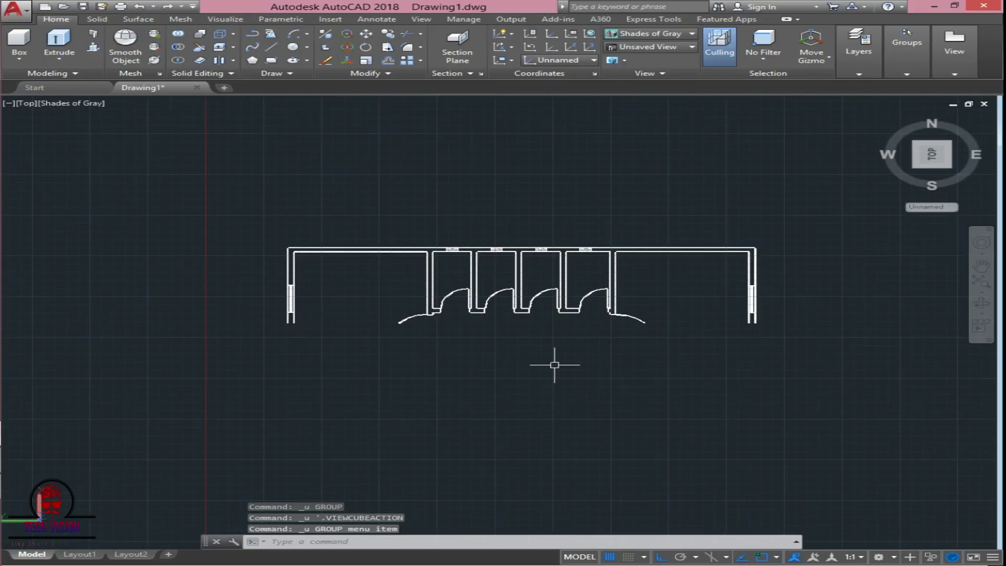
key("ctrl+z")
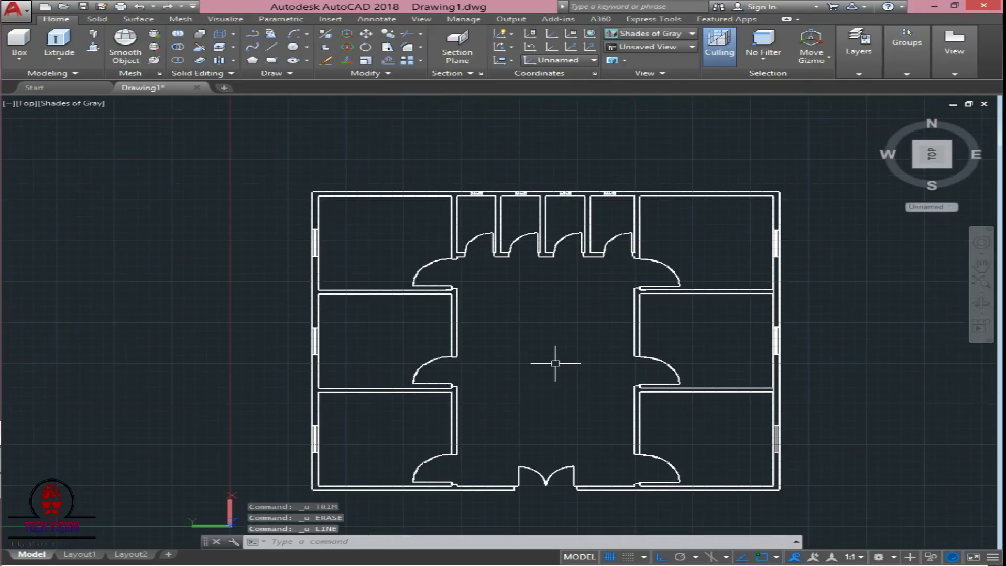
left_click(370, 271)
key("Escape")
key("Escape")
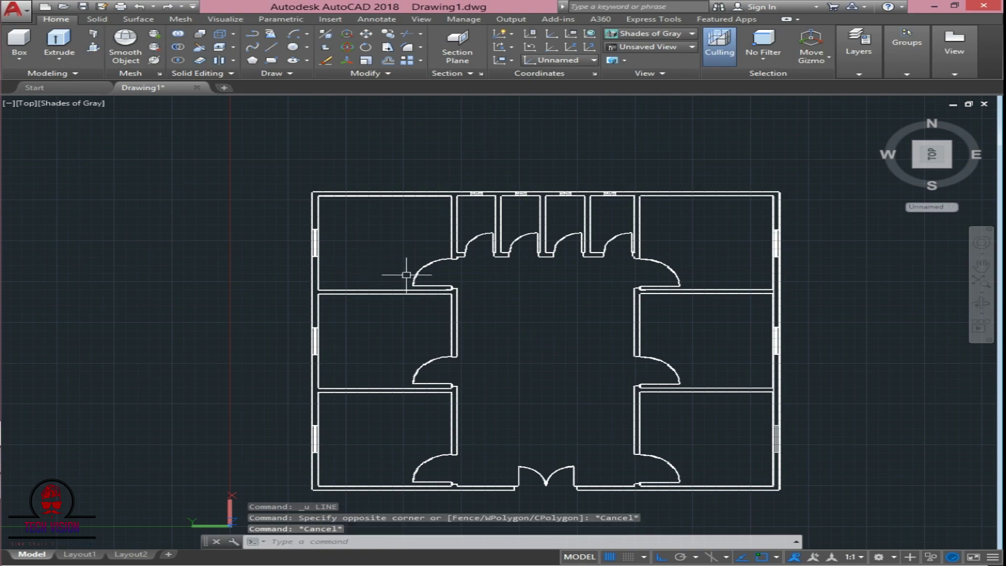
left_click(256, 279)
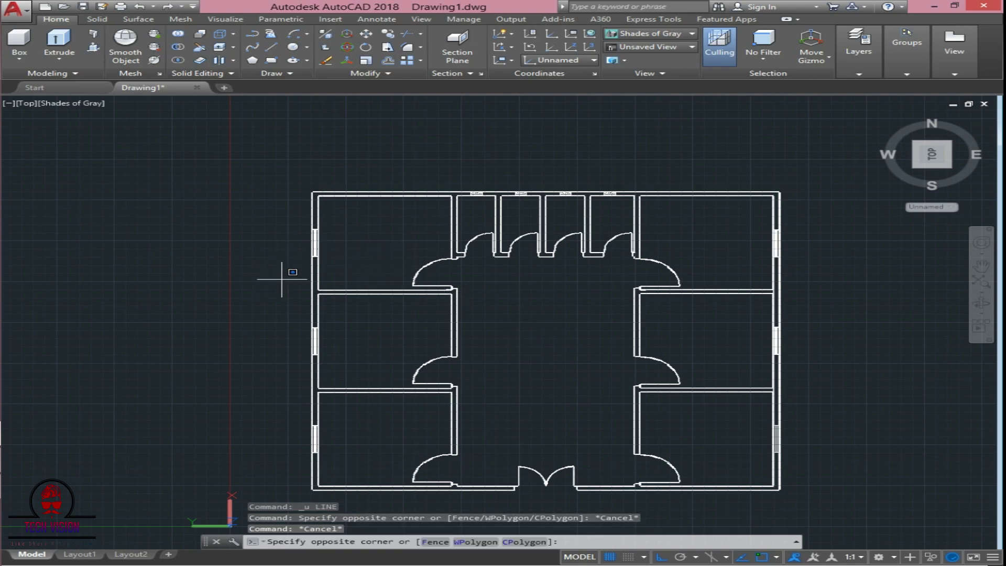
left_click(282, 279)
key("Escape")
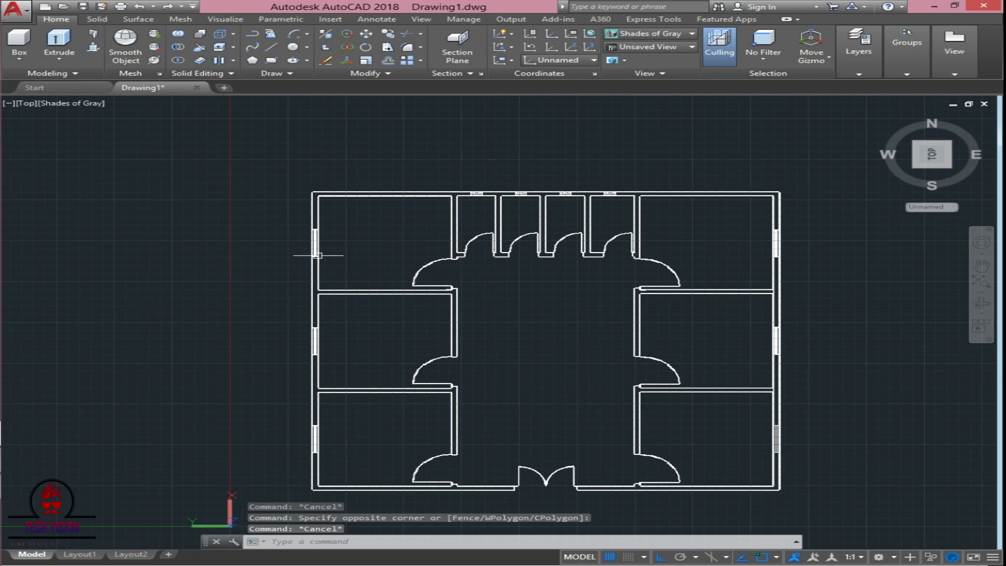
- Switch to the PDF reader and compare the section AA' elevation drawing with line A-A' on the lab manual's floor plan
key("alt+Tab")
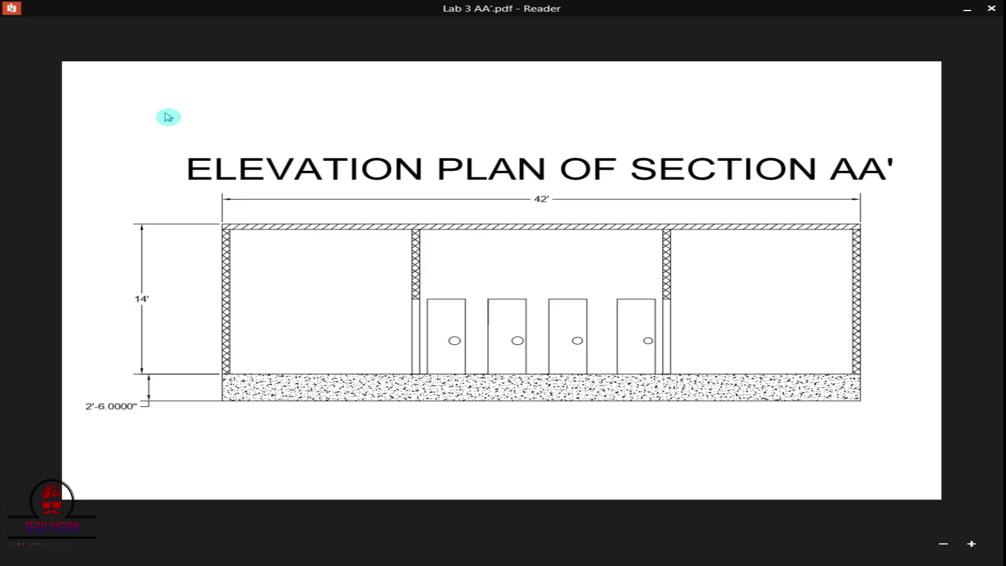
right_click(157, 112)
left_click(111, 59)
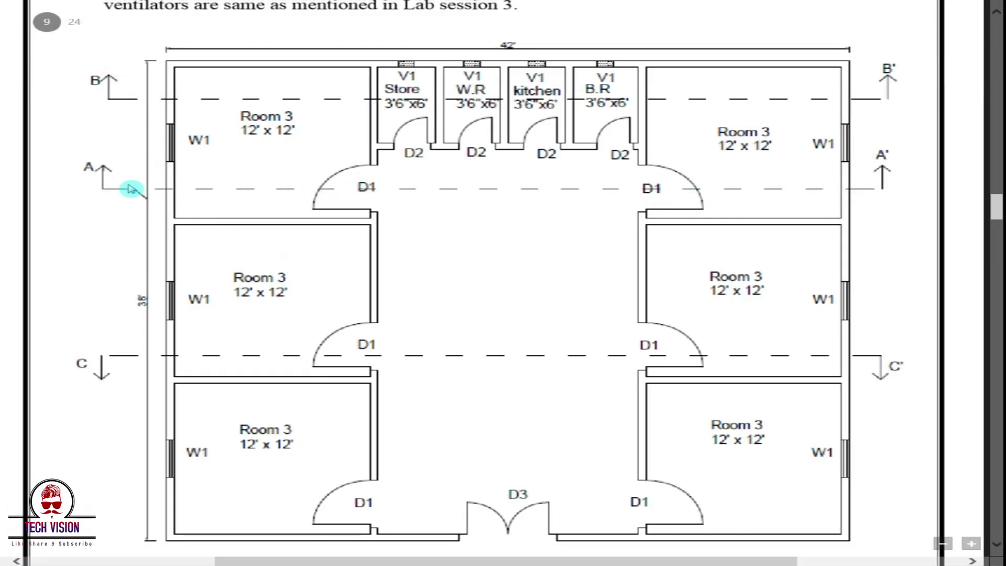
right_click(169, 191)
left_click(208, 51)
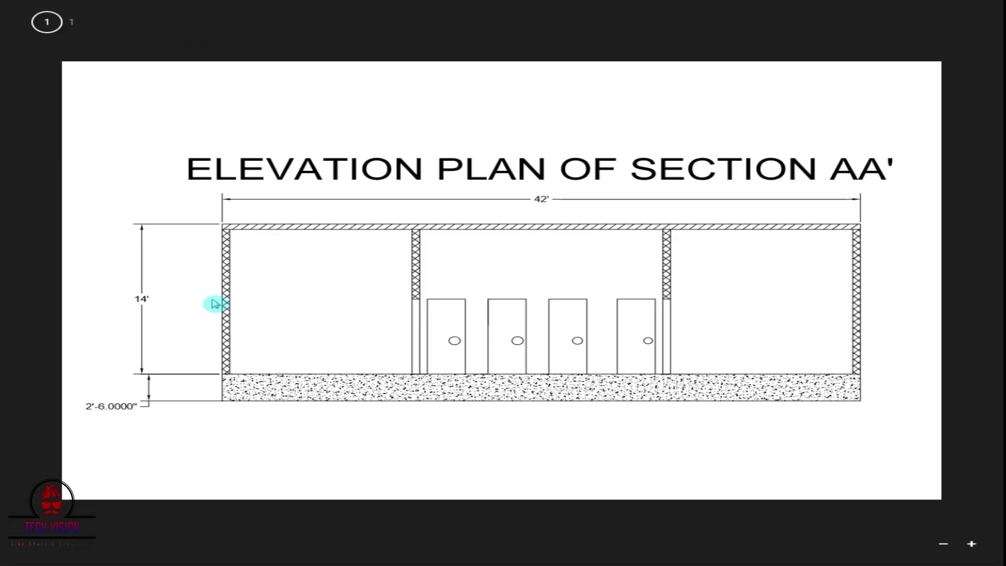